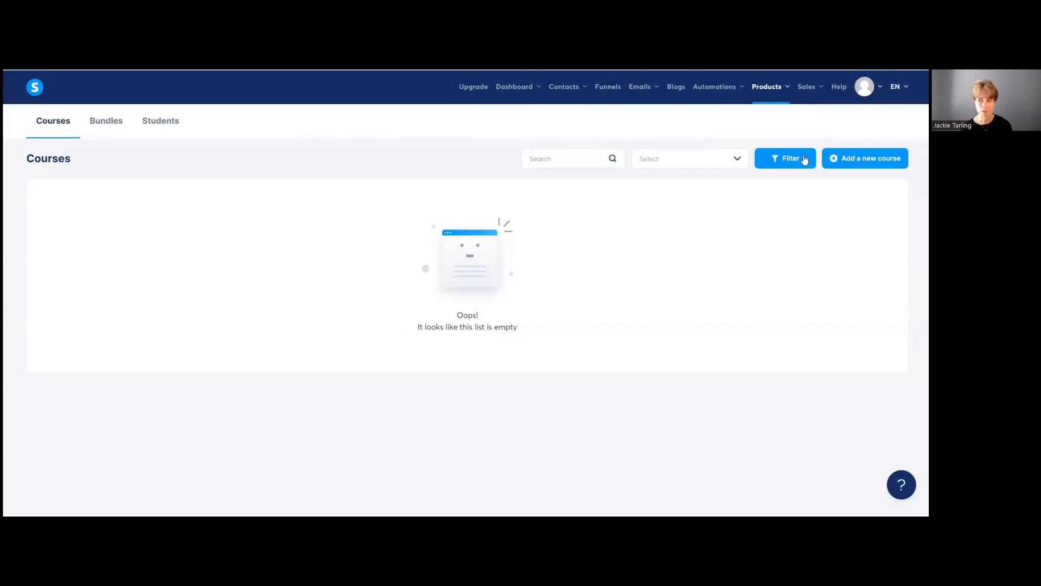
# Step: Start a new course titled 'Gentle Pilates for Beginners' and enter the instructor's name
pyautogui.click(879, 157)
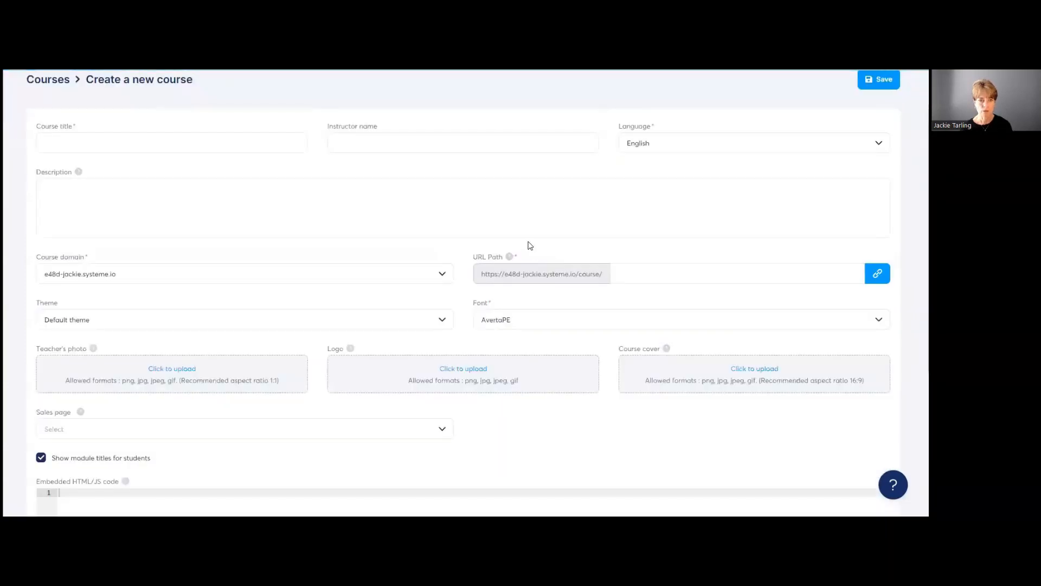
pyautogui.click(73, 141)
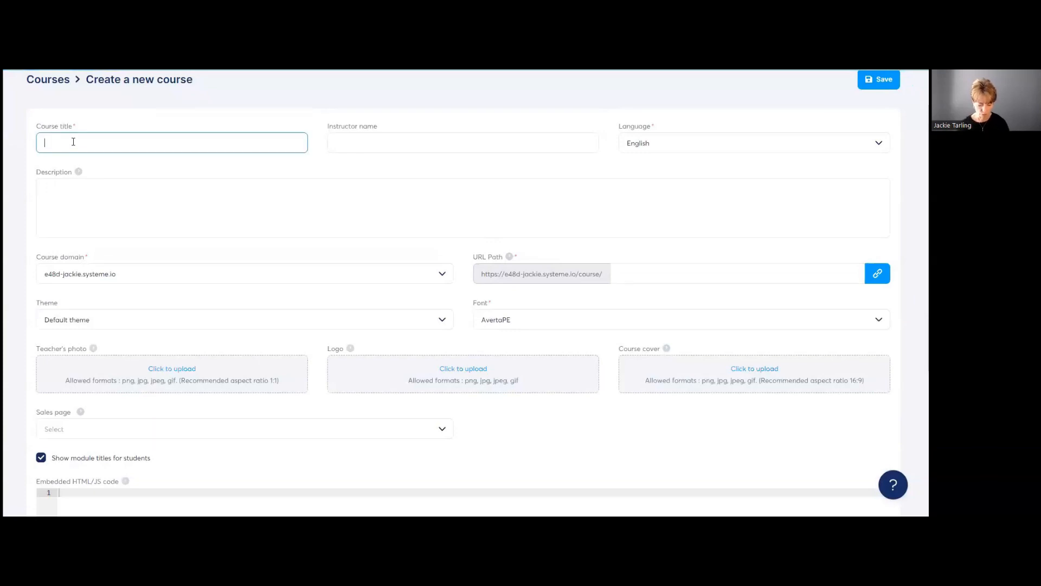
pyautogui.write('Gentle Pilates')
pyautogui.press('BackSpace')
pyautogui.press('BackSpace')
pyautogui.press('BackSpace')
pyautogui.press('BackSpace')
pyautogui.write('ate')
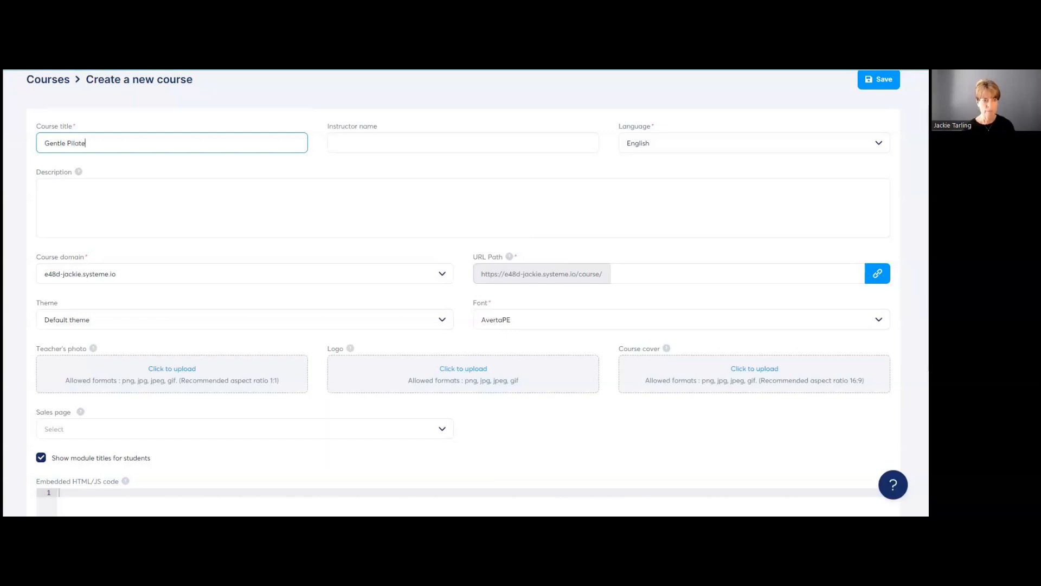
pyautogui.write('s for Beginners')
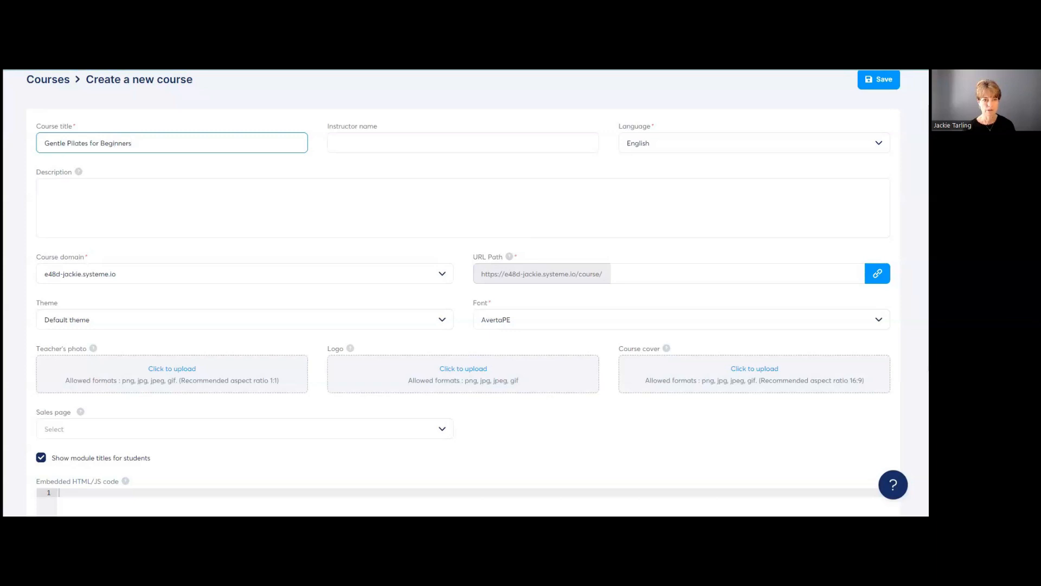
pyautogui.press('Tab')
pyautogui.write('jack')
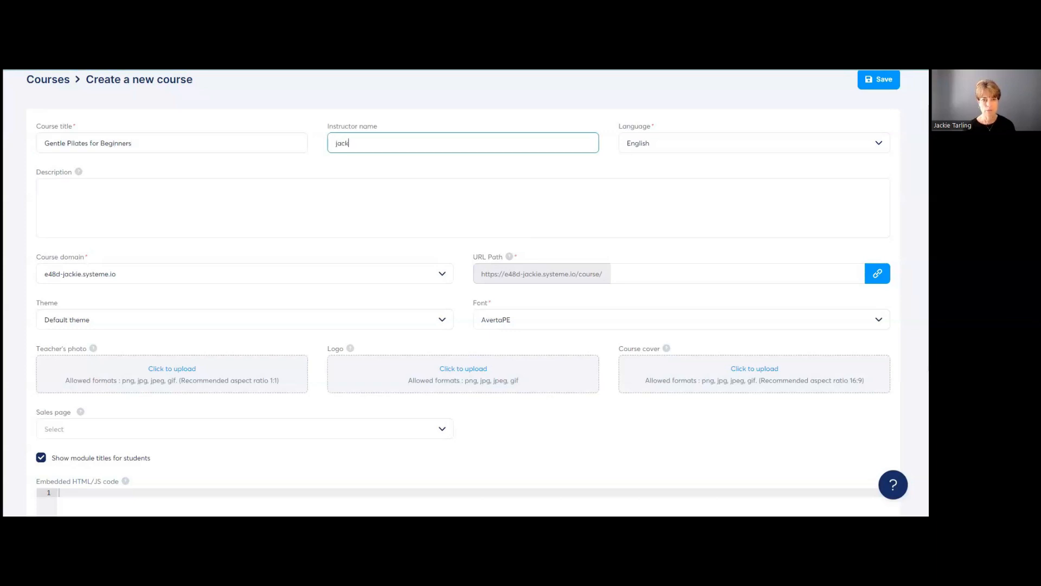
pyautogui.write('Jackie')
# Step: Set the course URL path to 'gentlepilates'
pyautogui.click(91, 190)
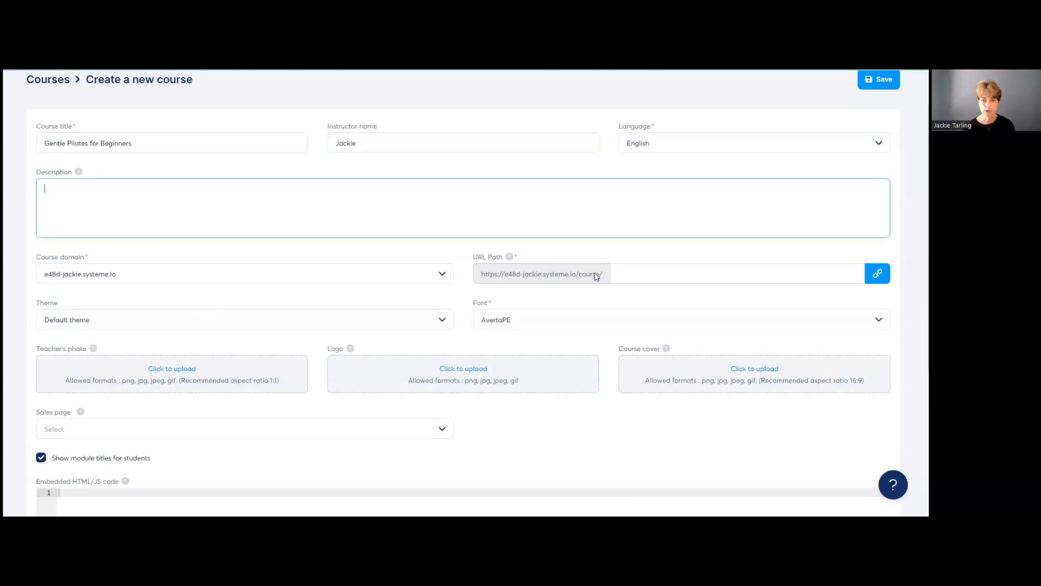
pyautogui.click(615, 279)
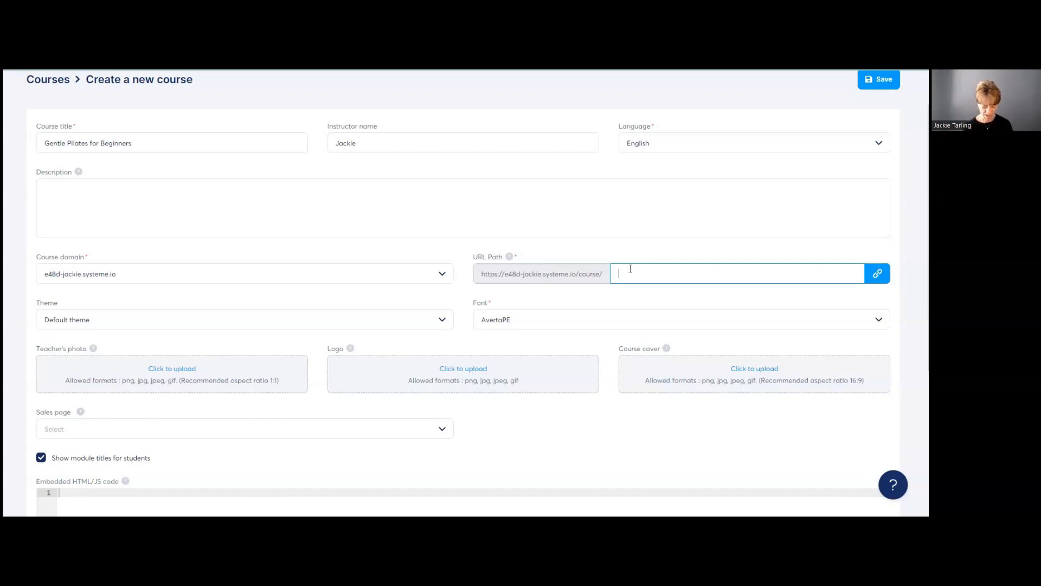
pyautogui.write('gentlepilates')
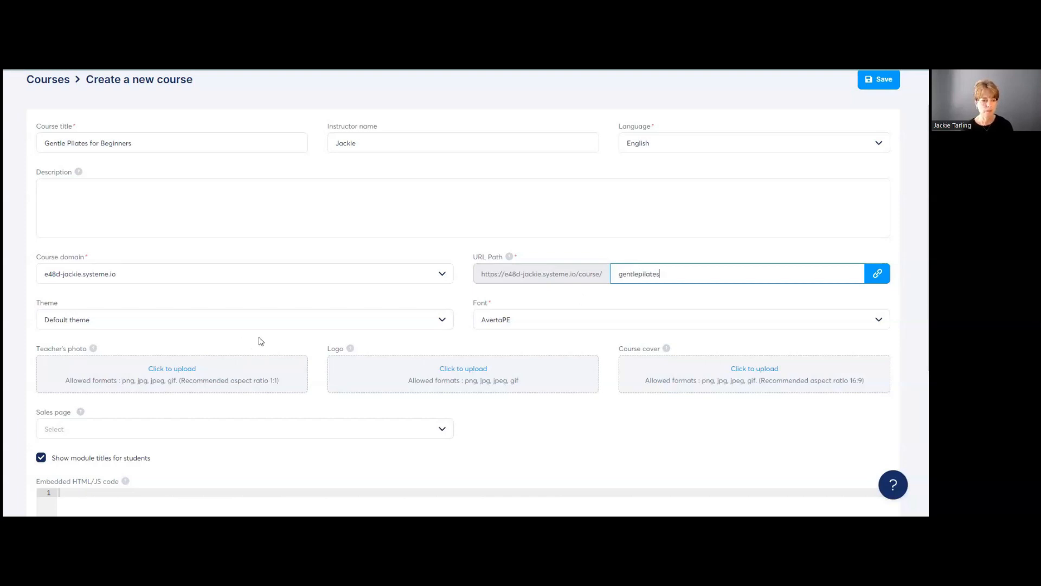
pyautogui.click(113, 324)
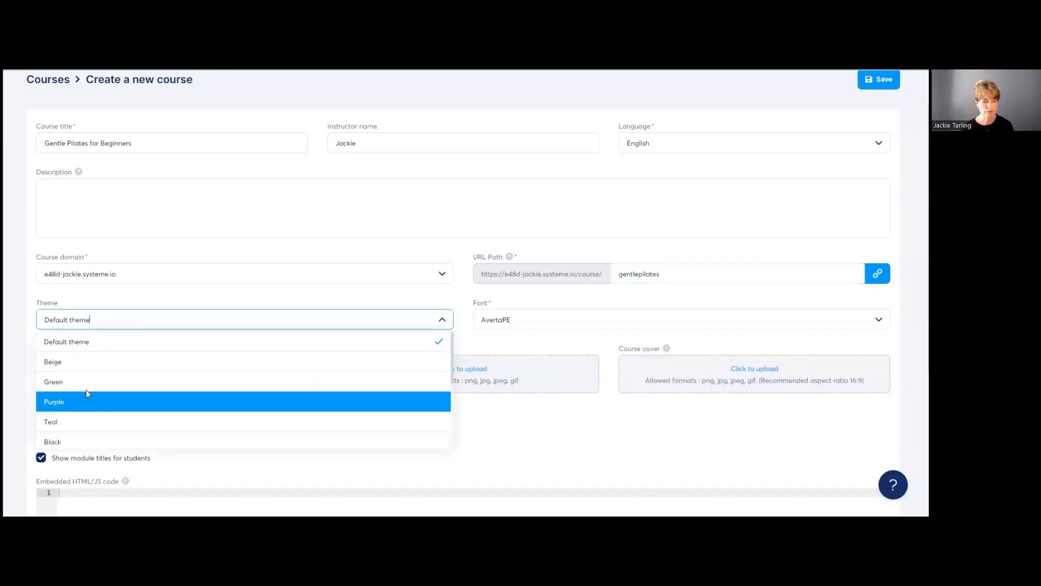
# Step: Choose the Purple theme, keep the AvertaPE font, and save the course
pyautogui.click(86, 402)
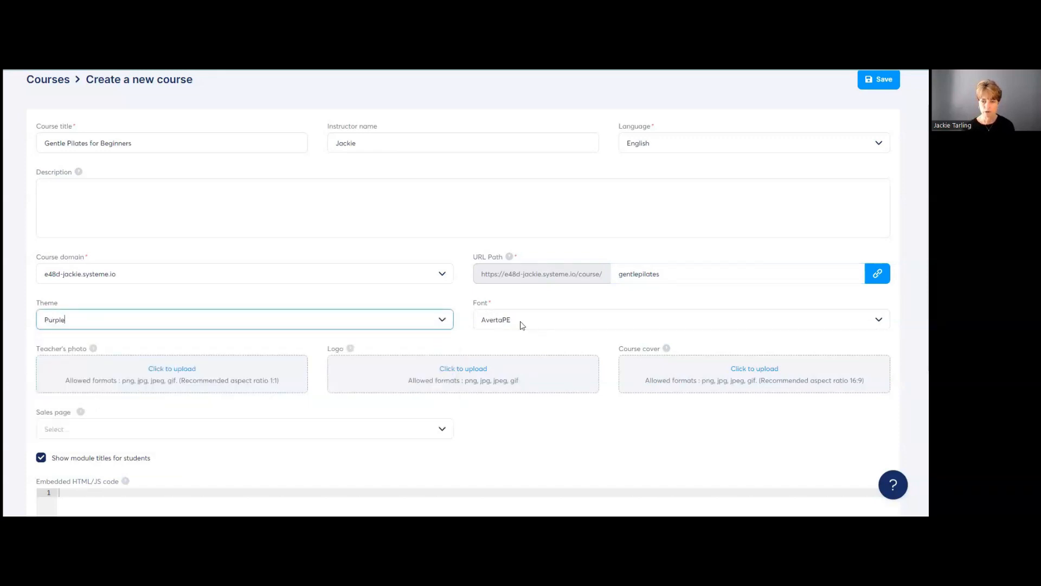
pyautogui.click(879, 322)
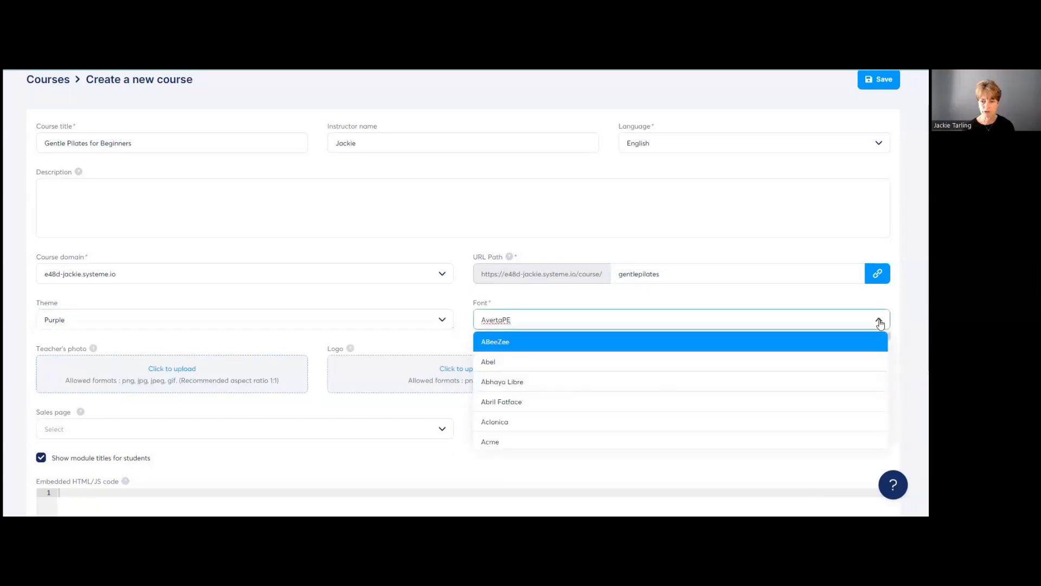
pyautogui.click(879, 322)
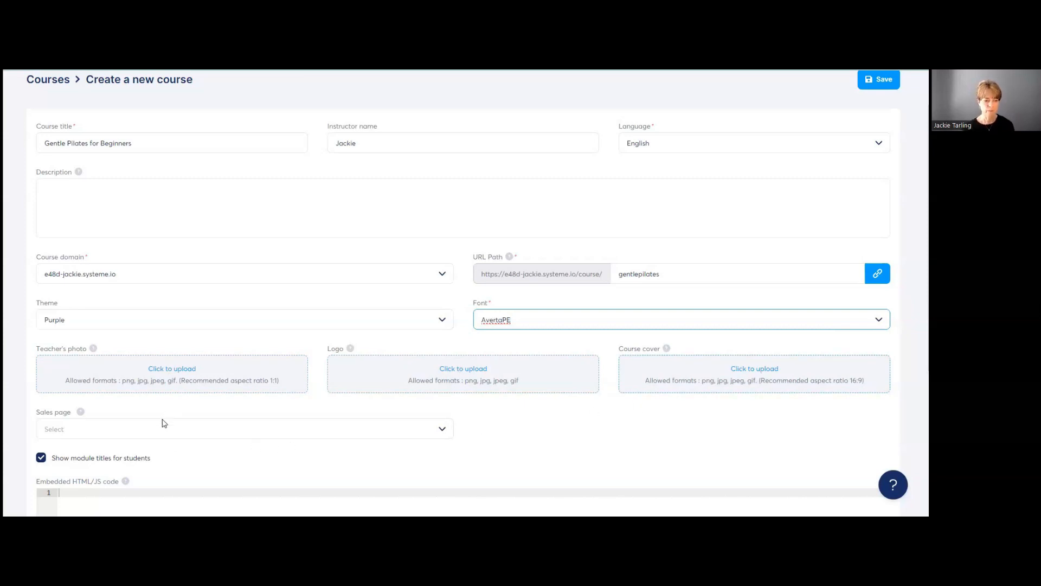
pyautogui.scroll(-2, 162, 423)
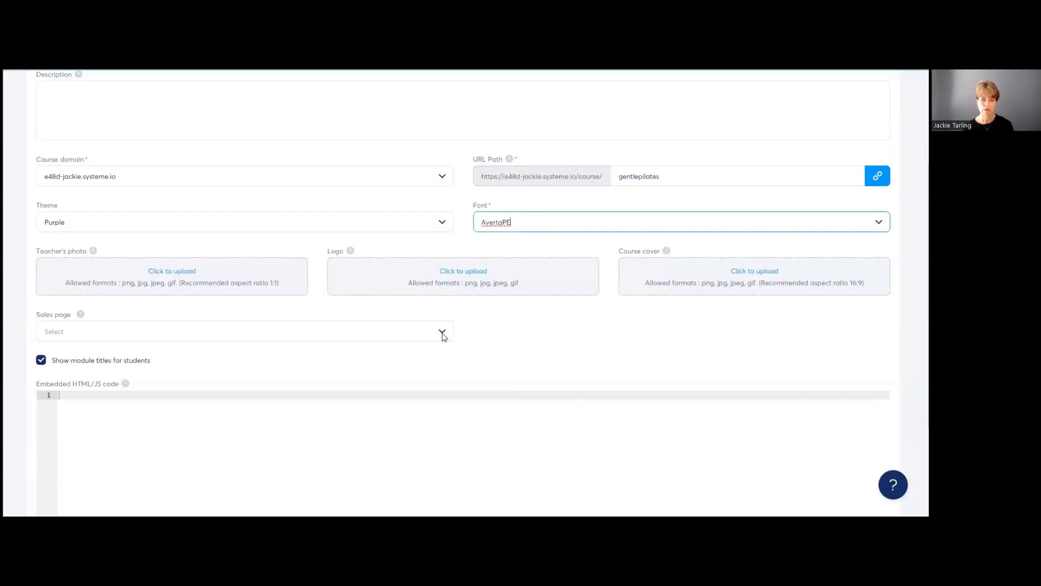
pyautogui.scroll(3, 443, 337)
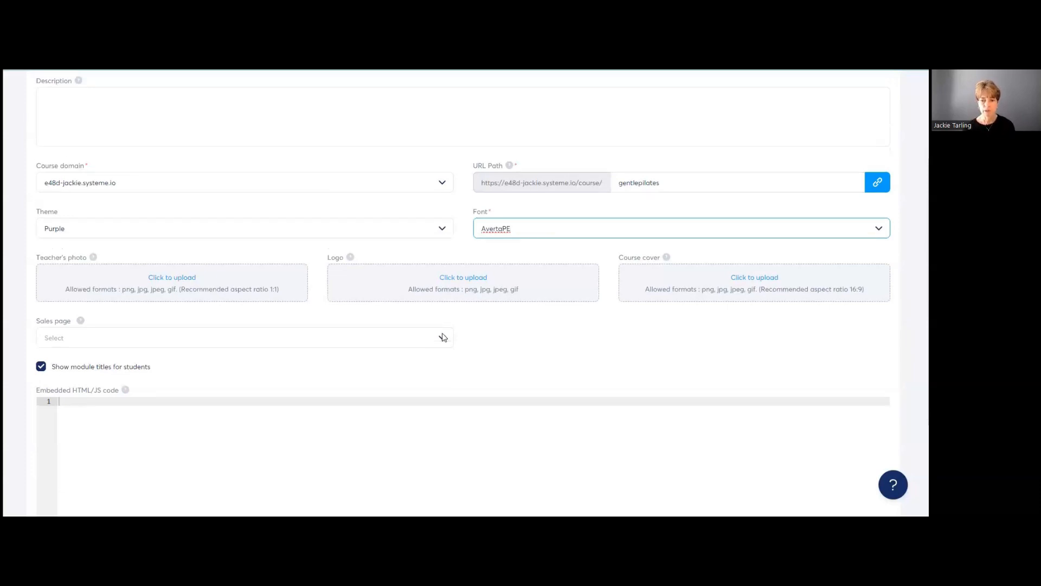
pyautogui.click(876, 126)
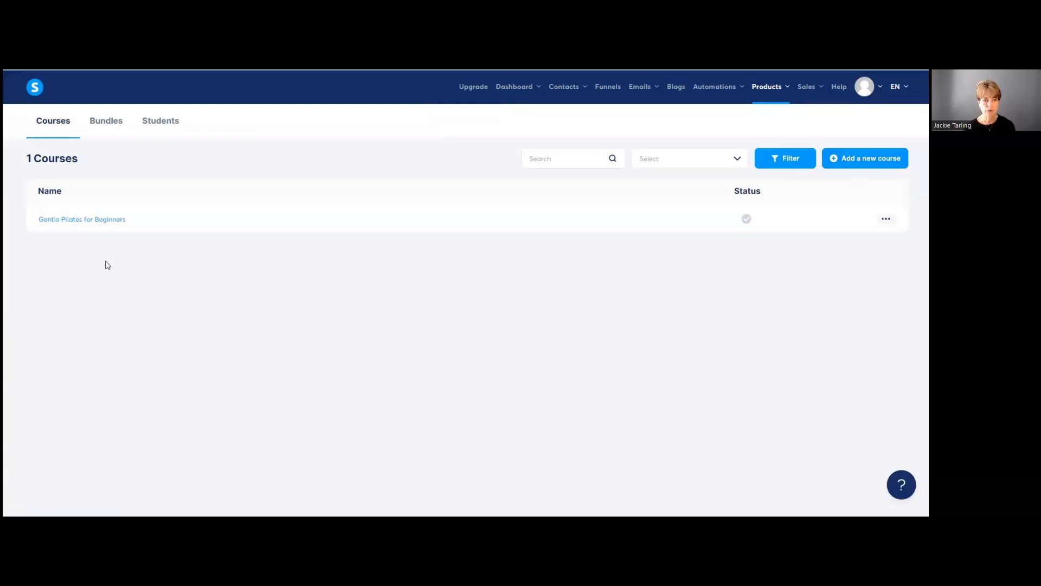
# Step: Open the Gentle Pilates for Beginners course and add a module named 'Welcome'
pyautogui.click(107, 220)
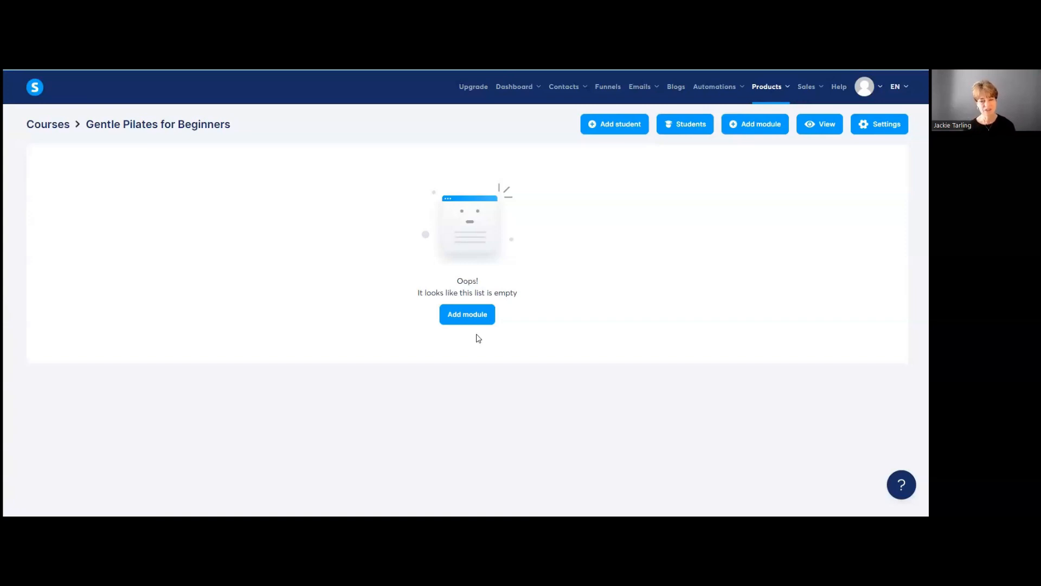
pyautogui.click(468, 315)
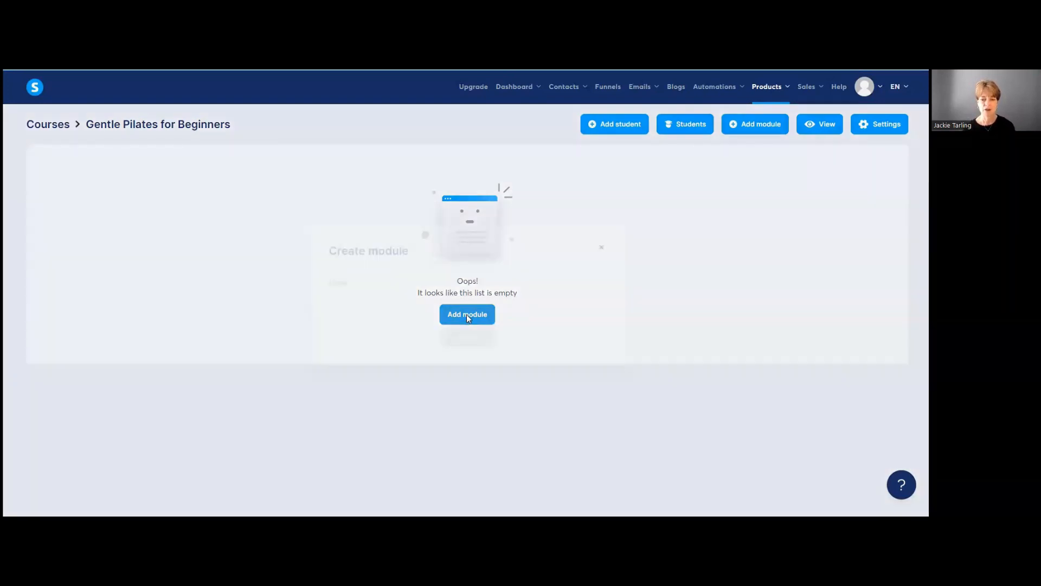
pyautogui.click(386, 303)
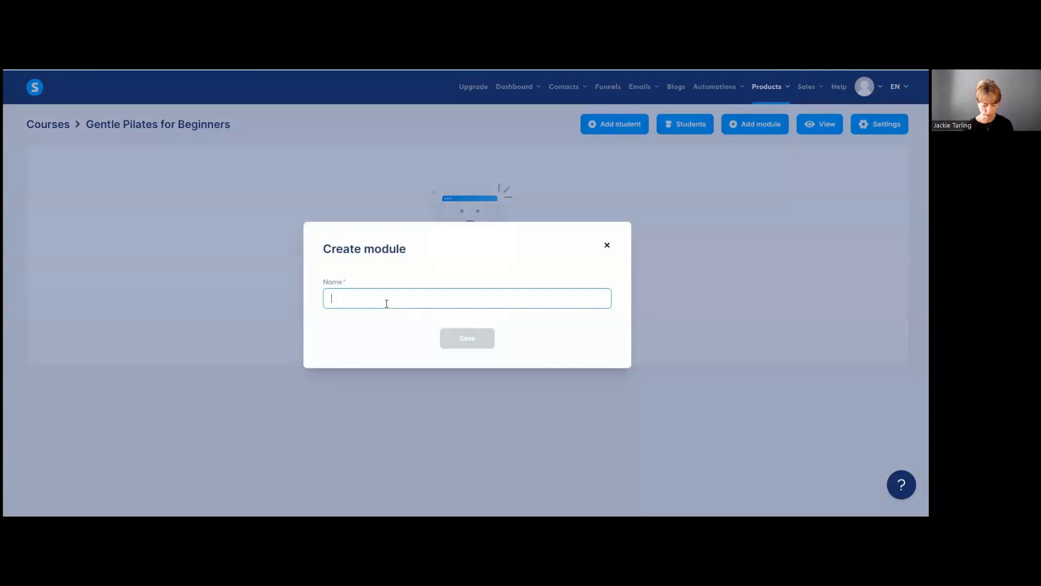
pyautogui.write('Welcome')
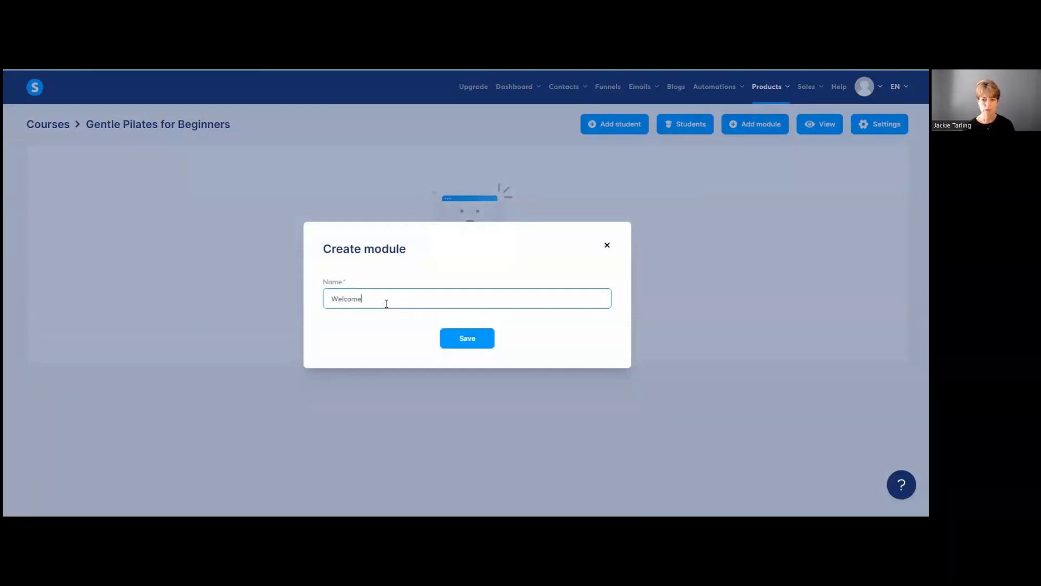
pyautogui.click(466, 339)
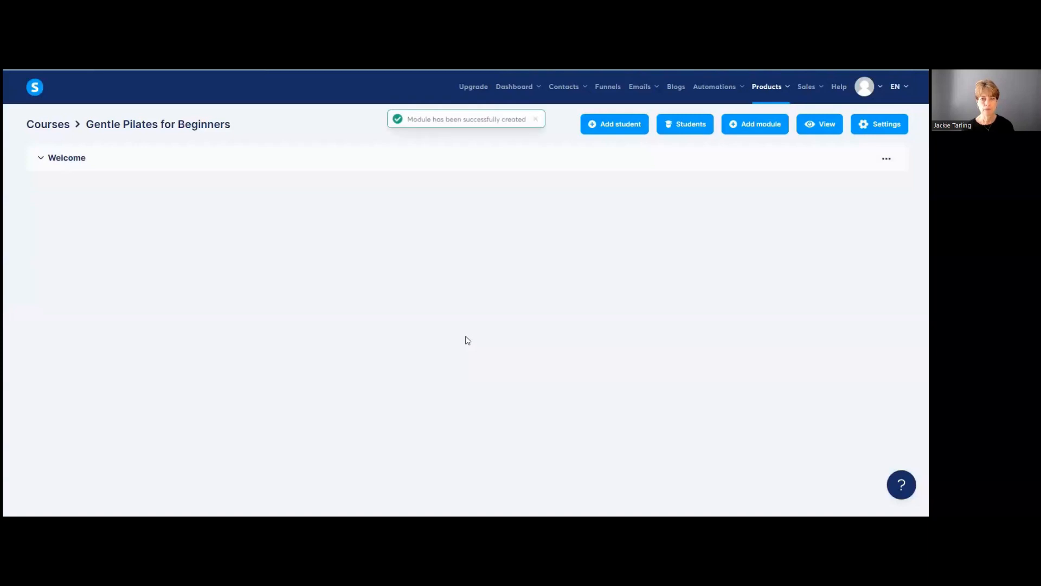
# Step: Add a lecture 'Welcome to Gentle Pilates for Beginners' under Welcome using the default template
pyautogui.click(63, 166)
pyautogui.click(469, 197)
pyautogui.click(341, 168)
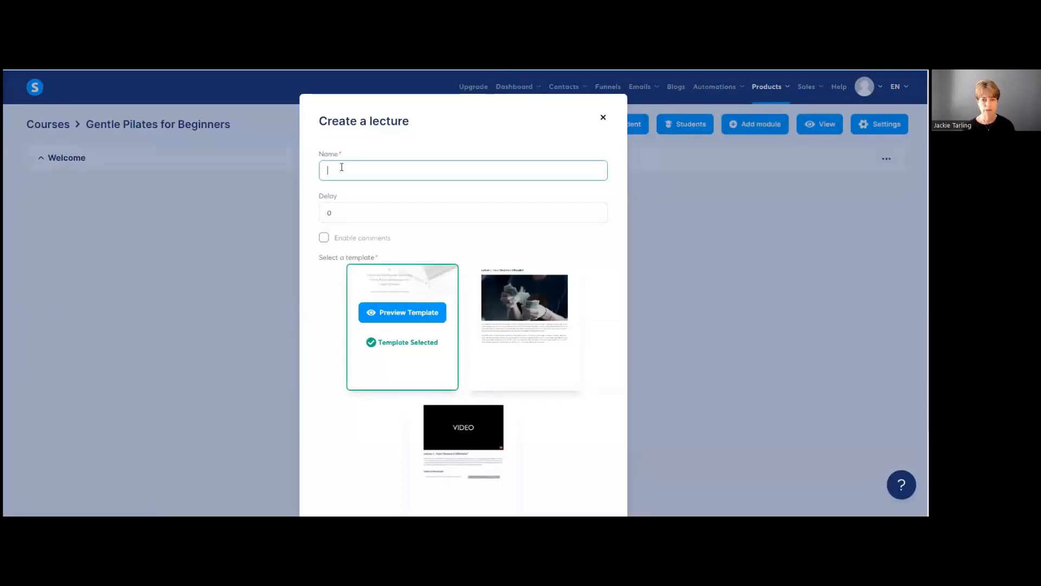
pyautogui.write('Welcome')
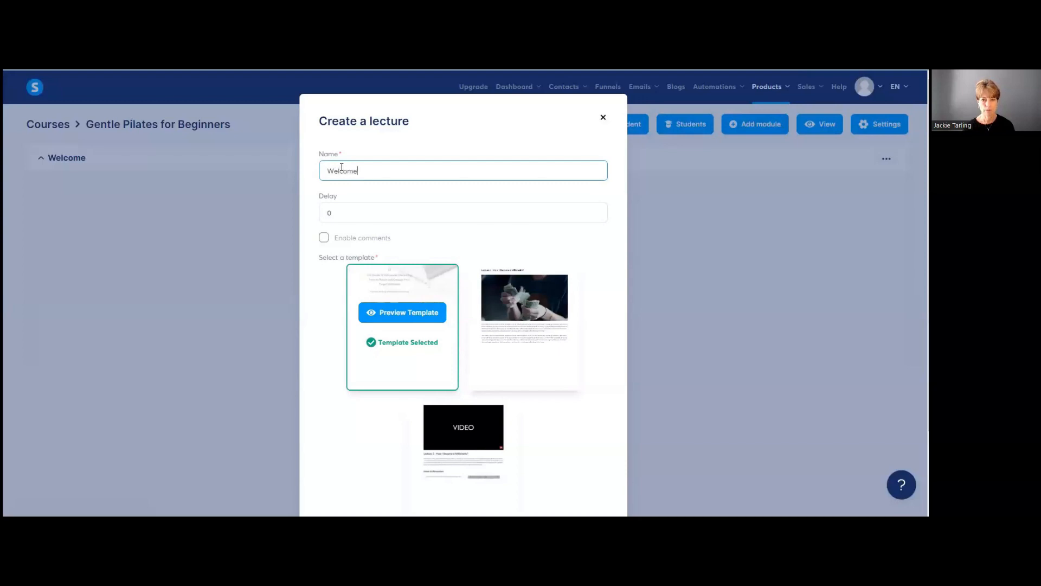
pyautogui.write(' to')
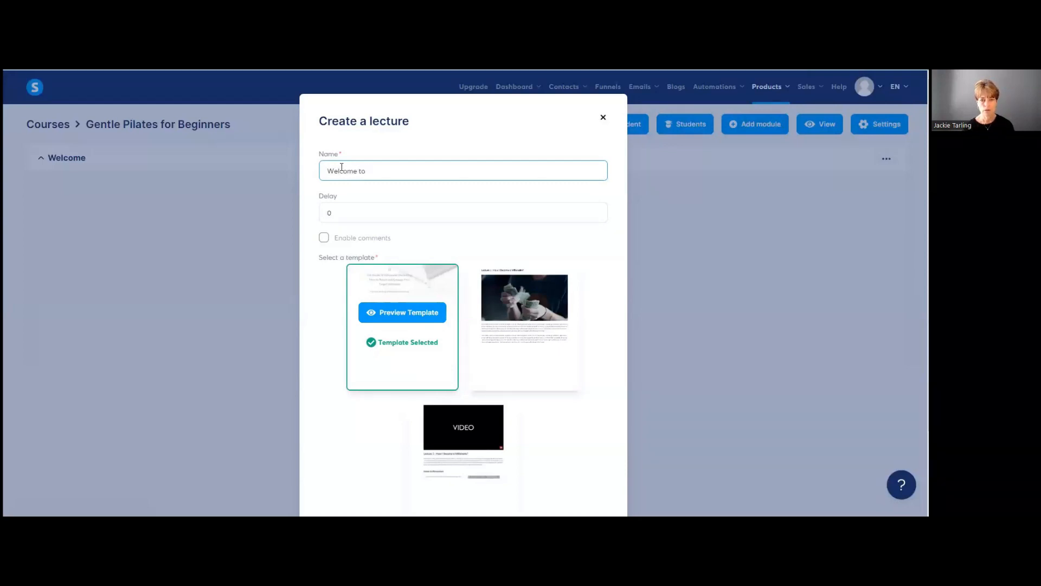
pyautogui.write(' Gentle Pilates for Beginners')
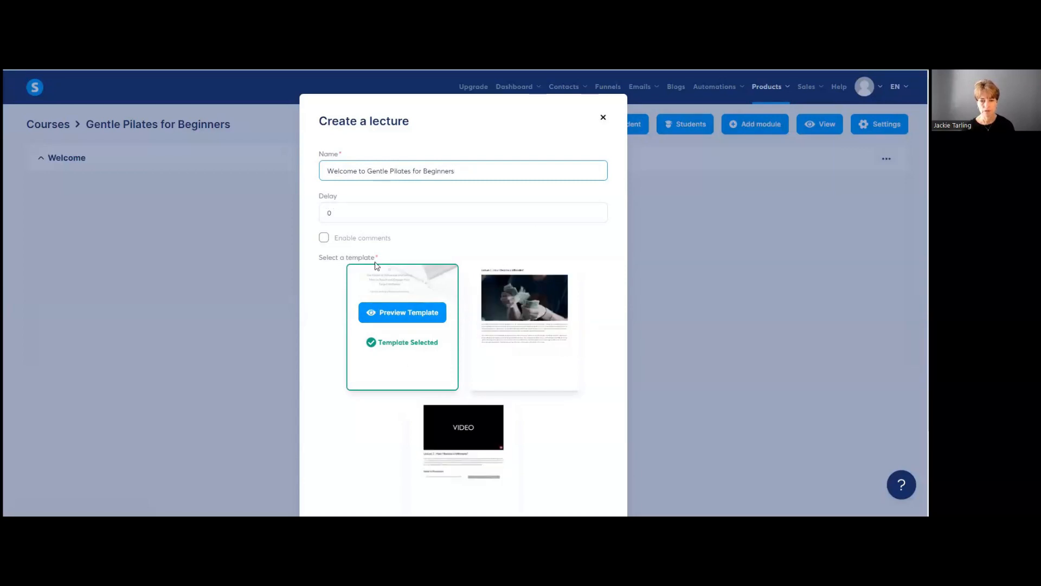
pyautogui.moveTo(443, 415)
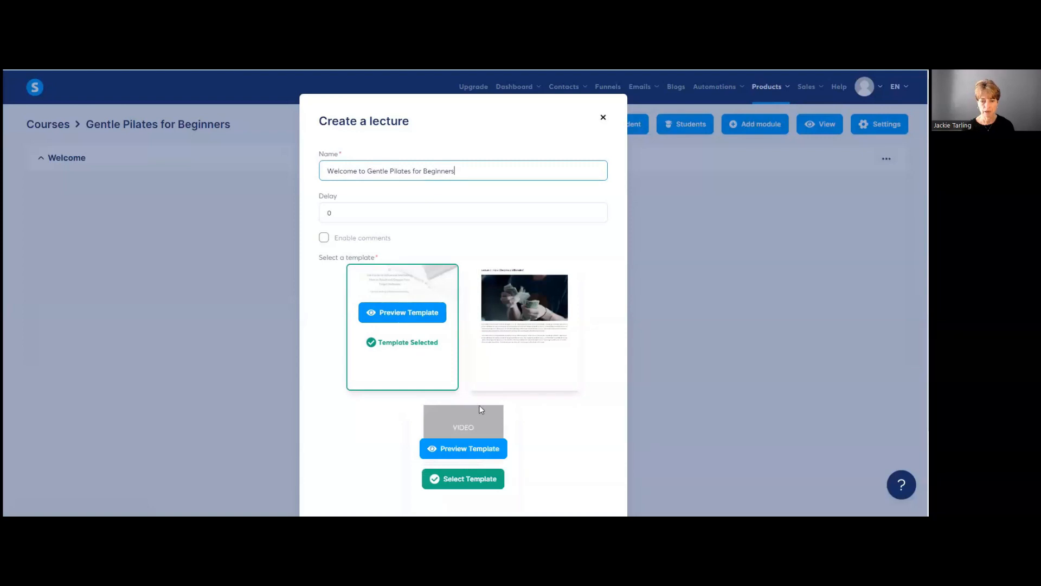
pyautogui.scroll(-2, 479, 407)
pyautogui.click(471, 466)
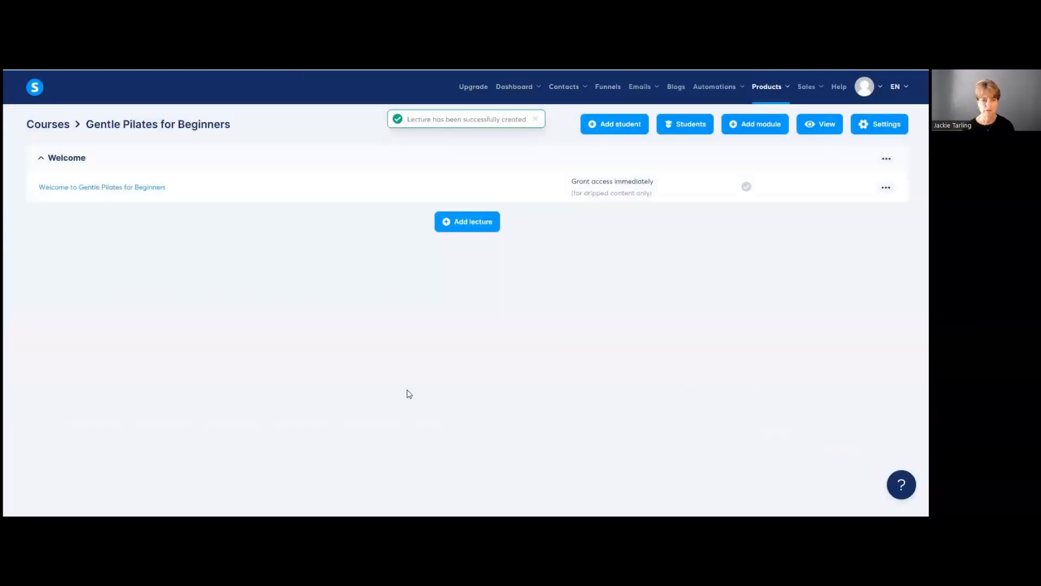
# Step: Open the Welcome lecture in the page editor and look over its template content
pyautogui.click(136, 191)
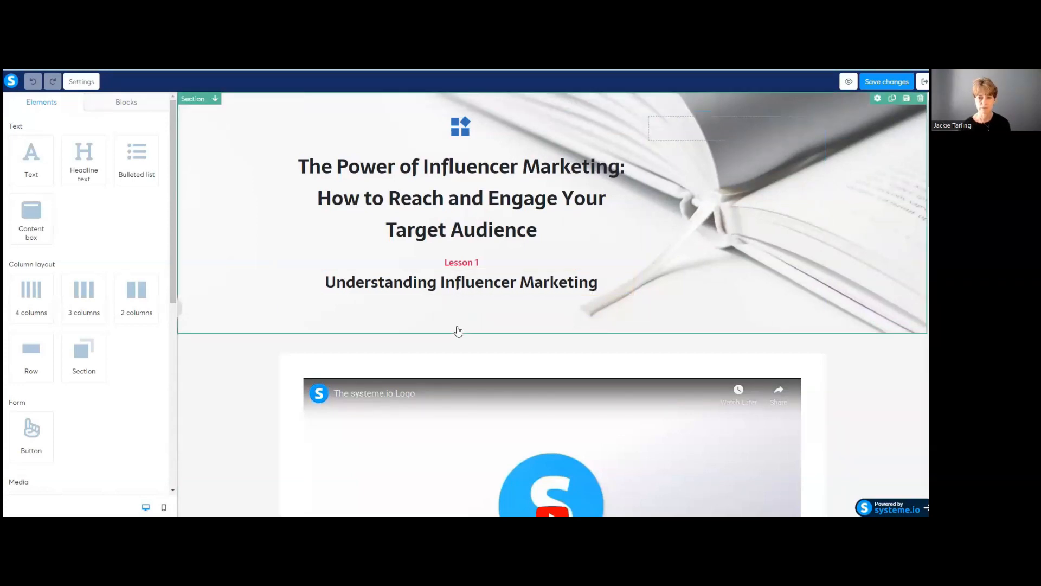
pyautogui.scroll(-15, 449, 313)
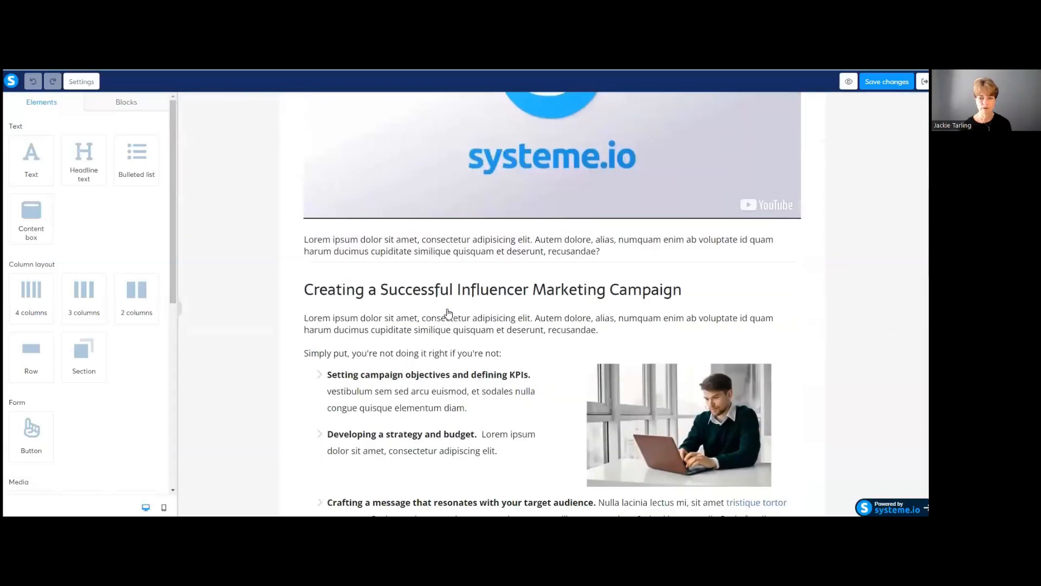
pyautogui.scroll(15, 448, 315)
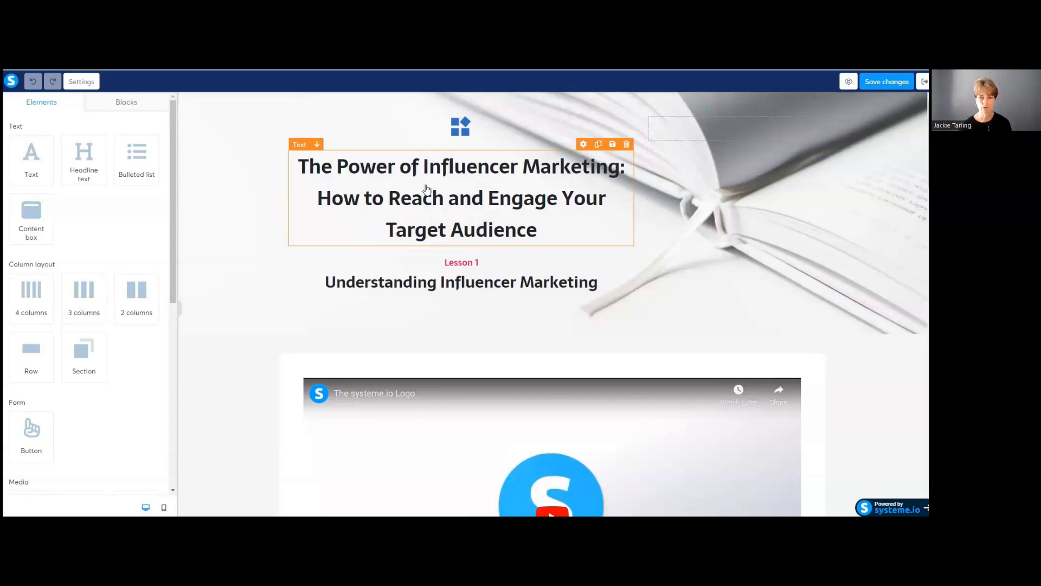
# Step: Replace the influencer-marketing headline with 'Gentle Pilates for Beginners'
pyautogui.click(439, 199)
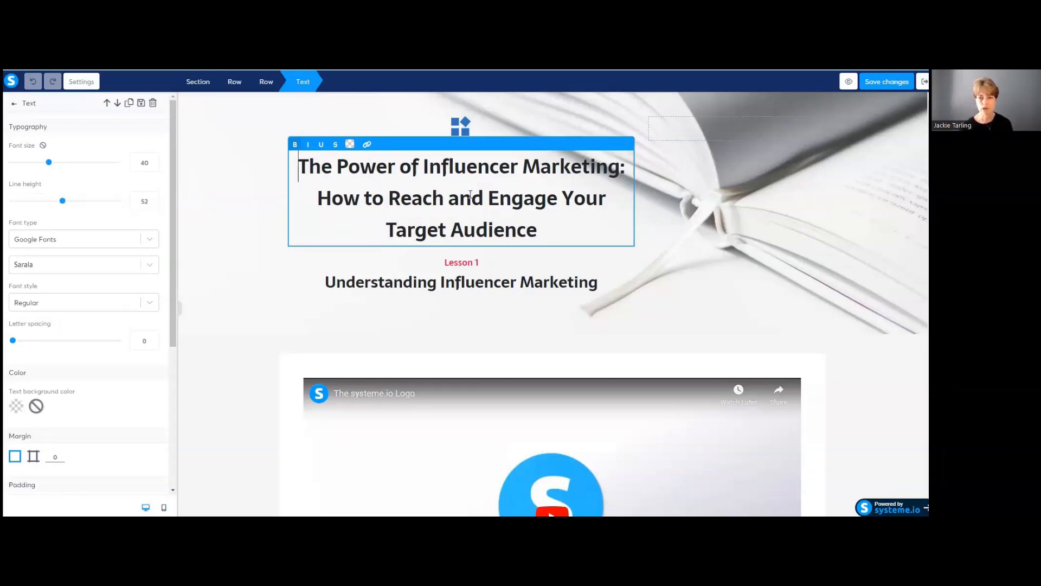
pyautogui.moveTo(298, 166); pyautogui.dragTo(560, 224)
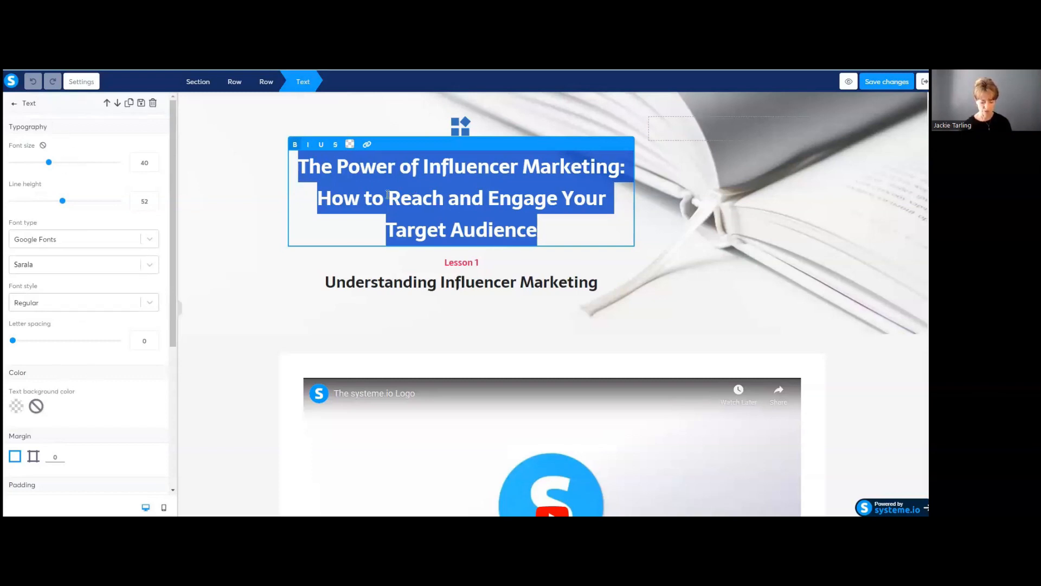
pyautogui.write('Gentre')
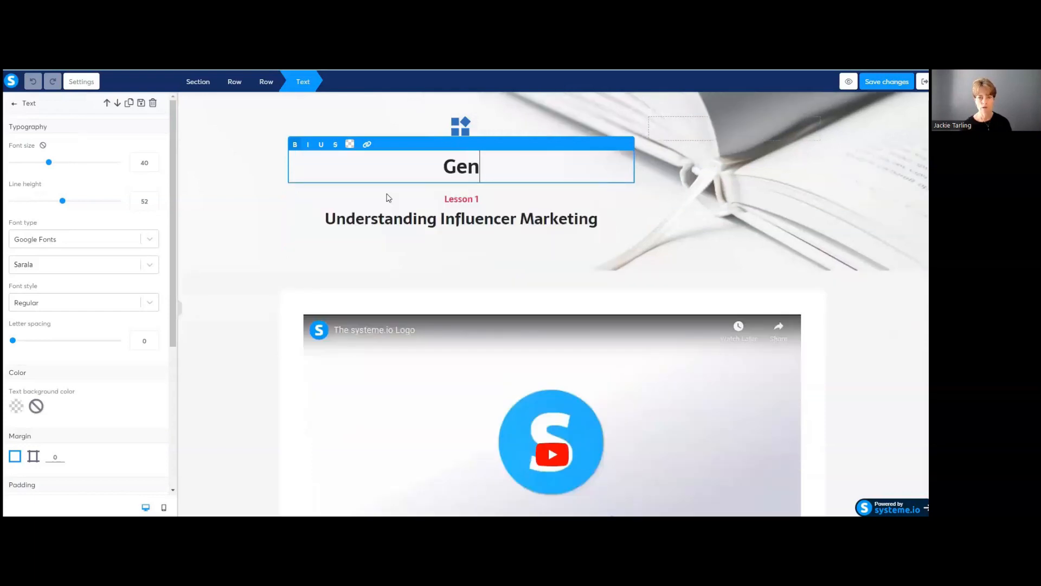
pyautogui.press('BackSpace')
pyautogui.press('BackSpace')
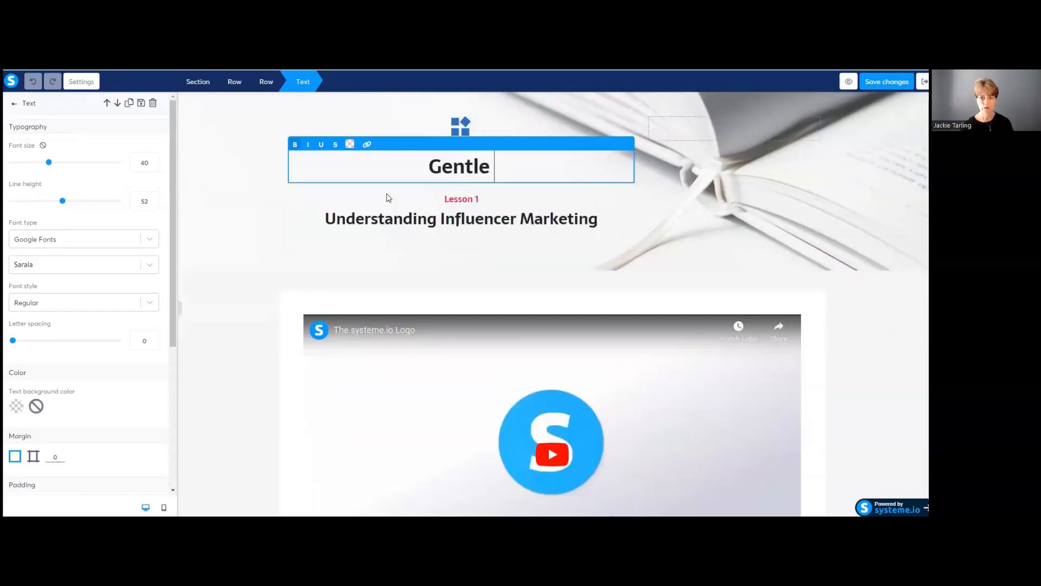
pyautogui.write('Pilates f')
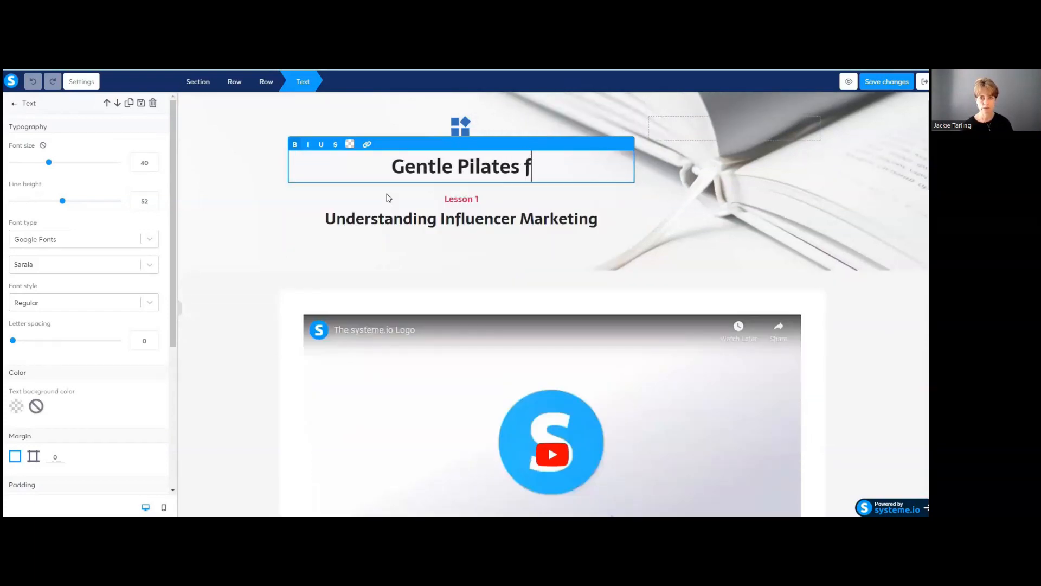
pyautogui.write('or Beginners')
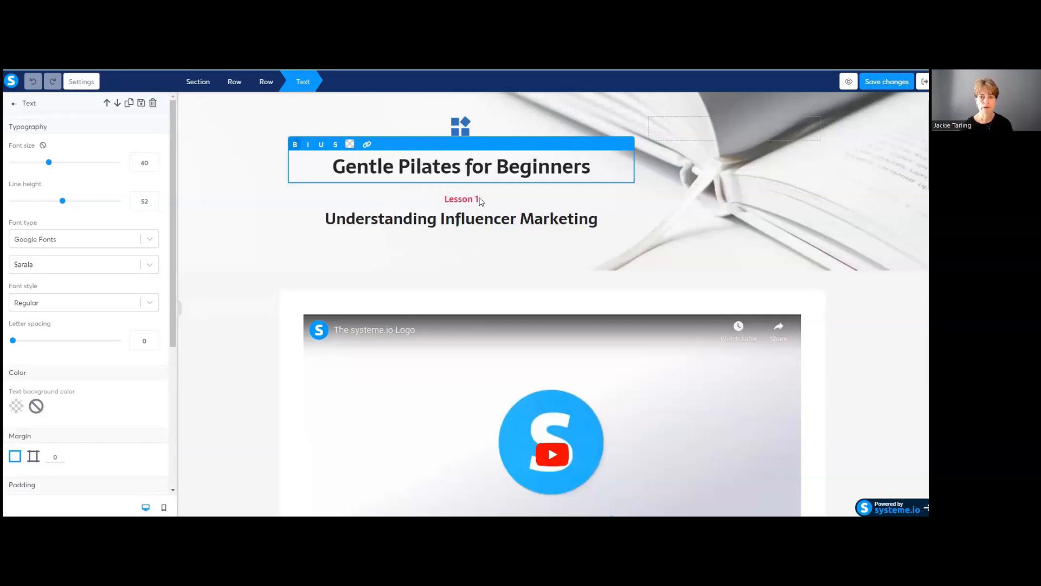
pyautogui.click(478, 201)
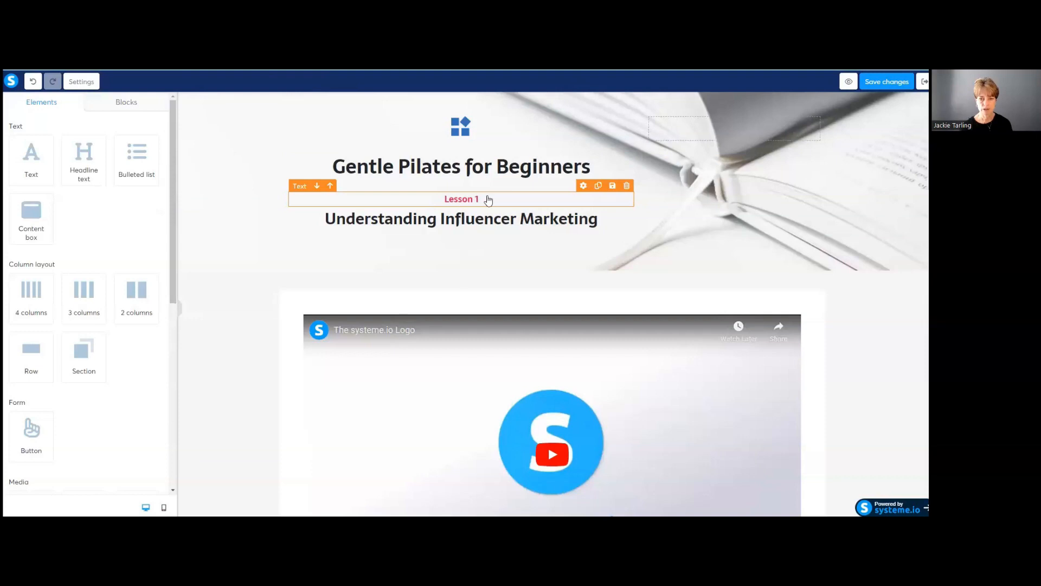
# Step: Delete the red 'Lesson 1' label from the page header
pyautogui.click(627, 185)
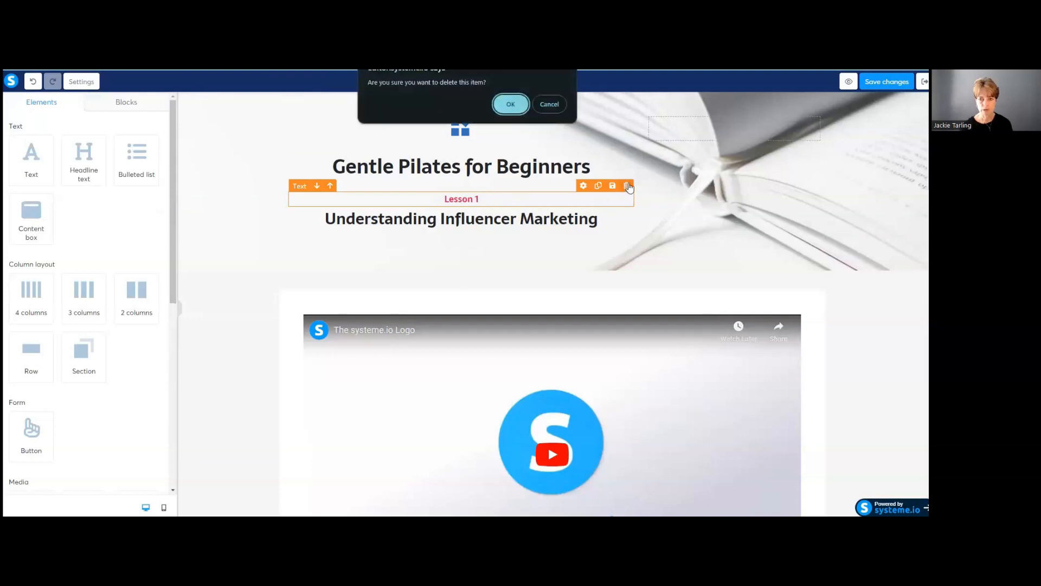
pyautogui.click(510, 104)
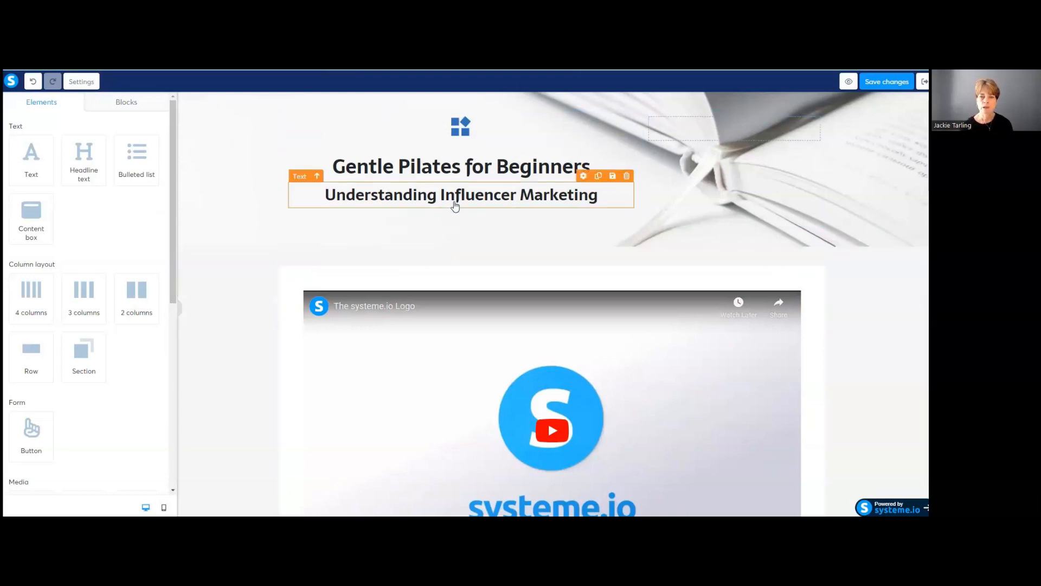
# Step: Change the subheading 'Understanding Influencer Marketing' to 'Welcome' and save the lecture page
pyautogui.click(578, 196)
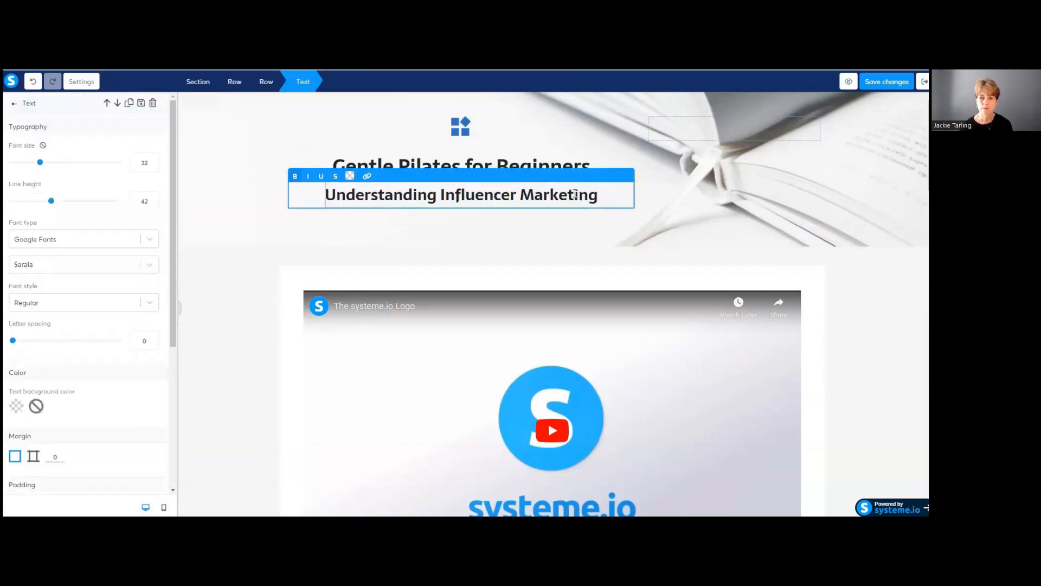
pyautogui.moveTo(332, 193); pyautogui.dragTo(413, 195)
pyautogui.click(336, 192)
pyautogui.moveTo(326, 194); pyautogui.dragTo(603, 203)
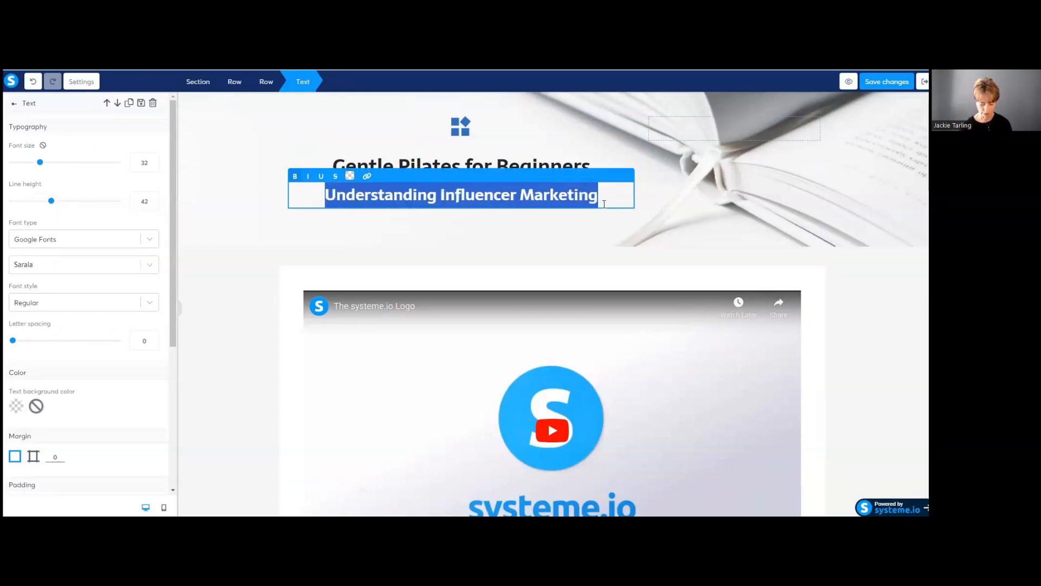
pyautogui.write('Welcome')
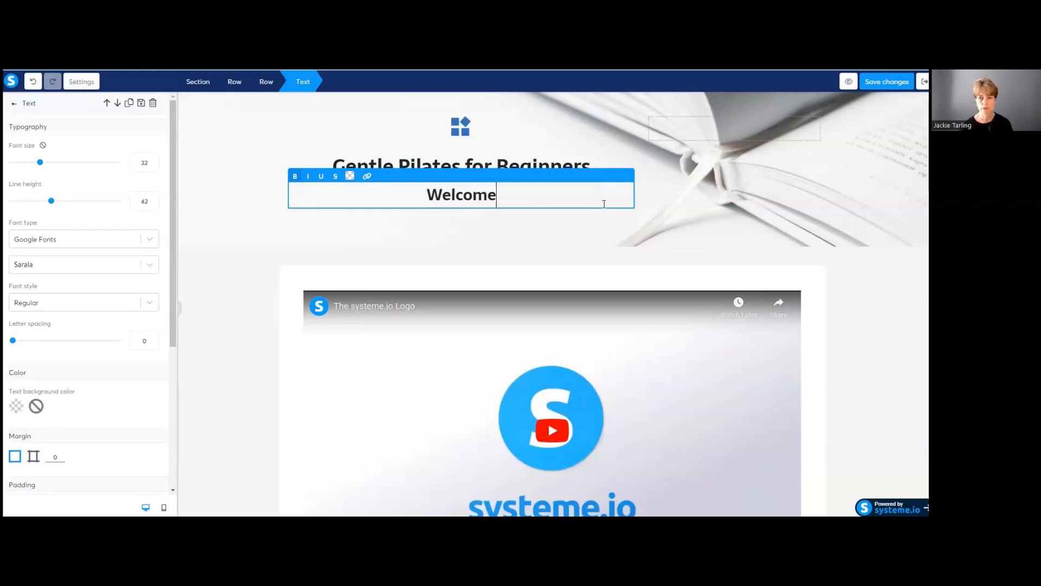
pyautogui.click(552, 241)
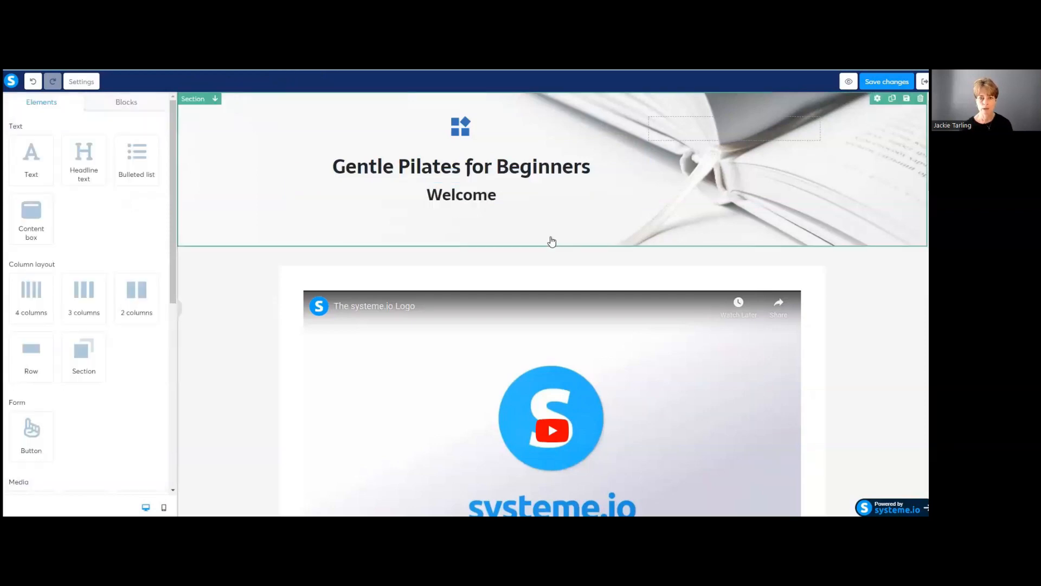
pyautogui.click(887, 82)
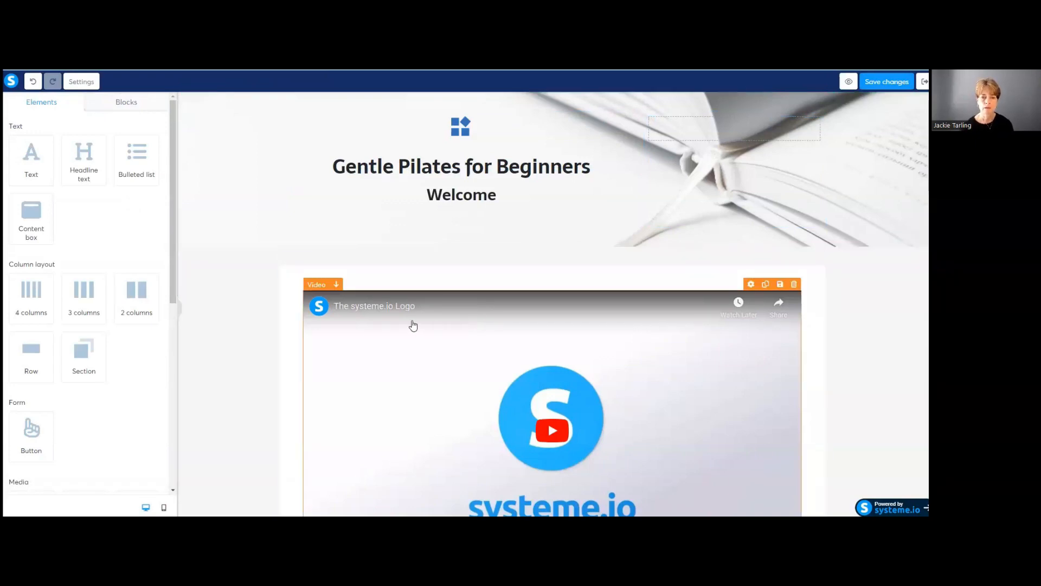
# Step: Scroll down to the video block and open its Video settings
pyautogui.scroll(-1, 412, 325)
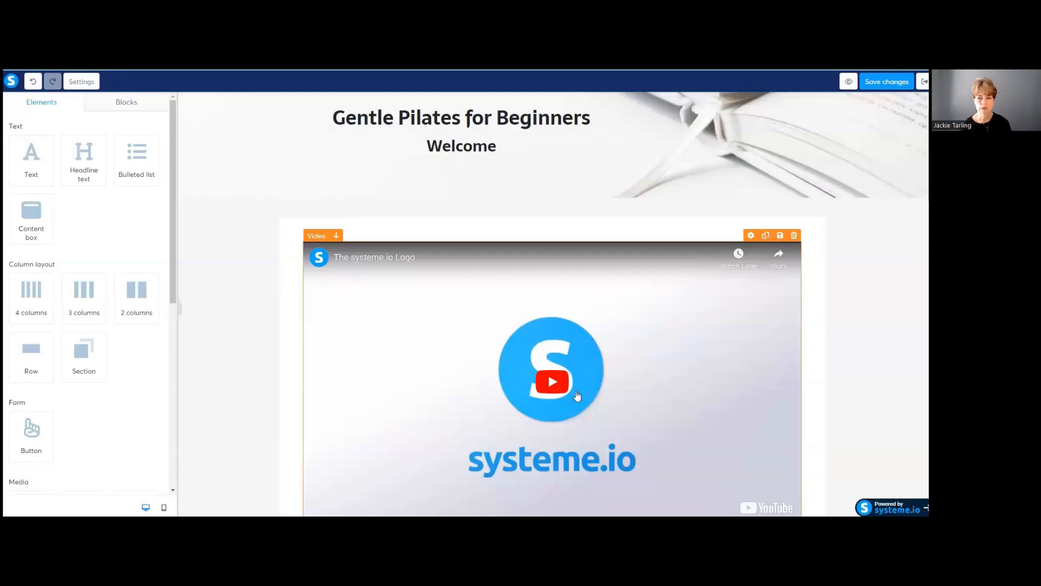
pyautogui.scroll(-2, 413, 366)
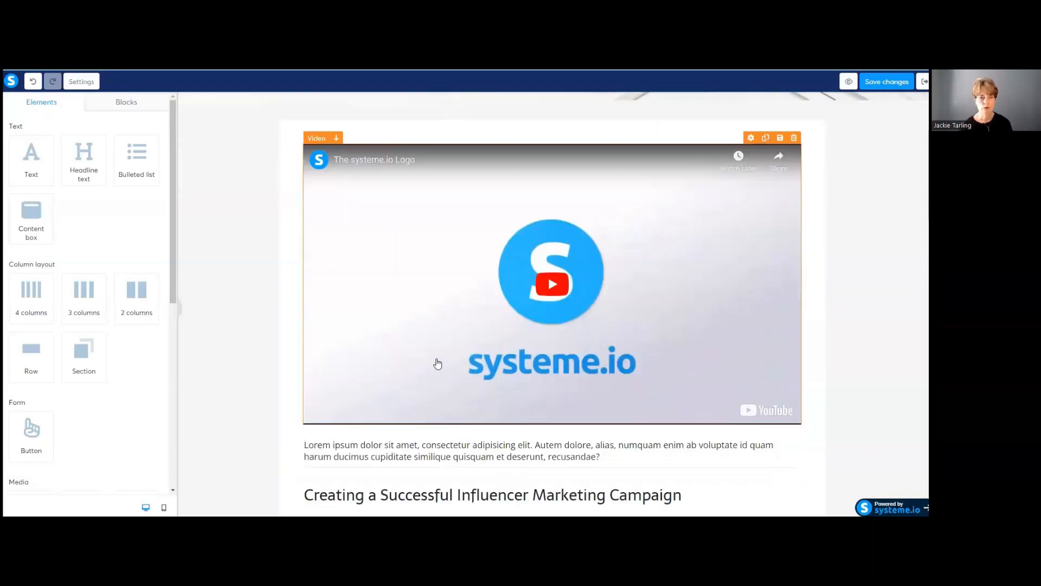
pyautogui.click(412, 310)
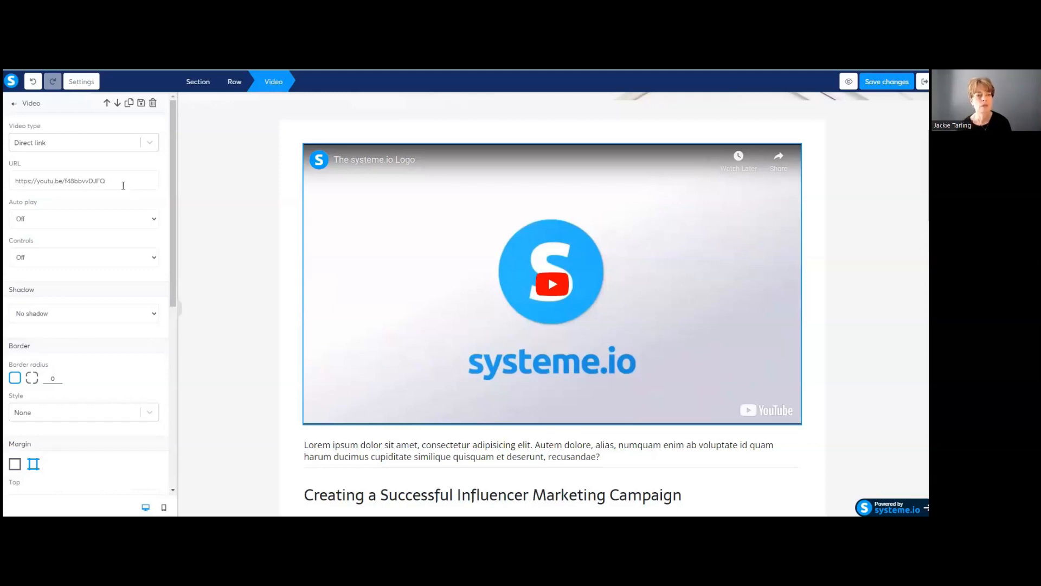
pyautogui.click(149, 144)
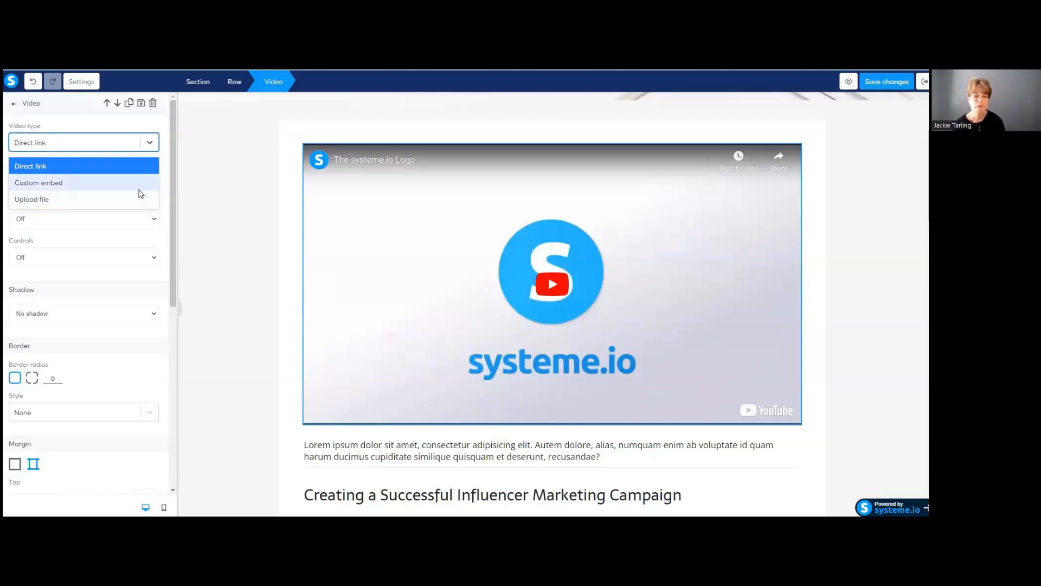
pyautogui.click(150, 145)
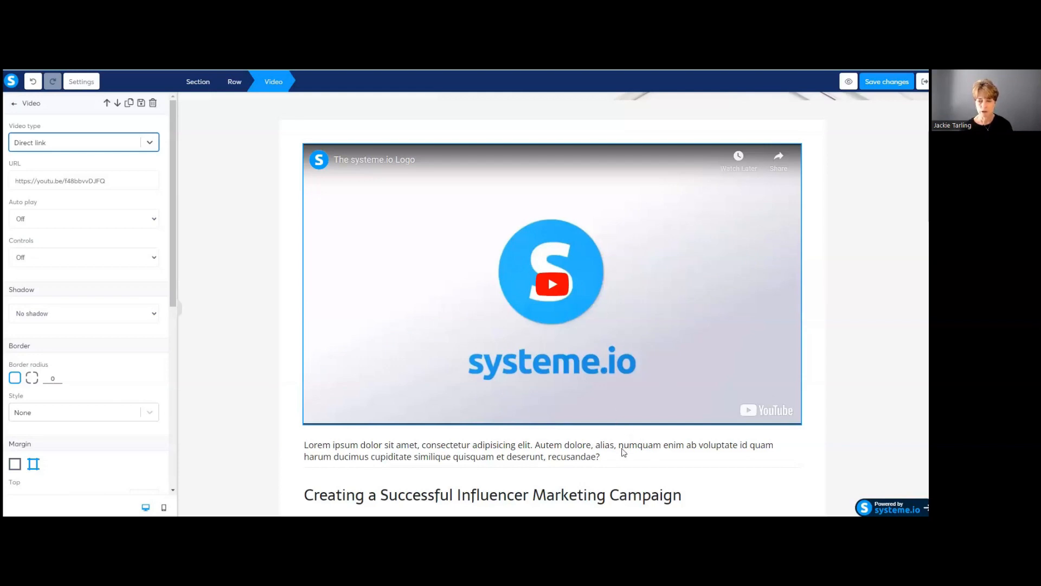
pyautogui.click(695, 458)
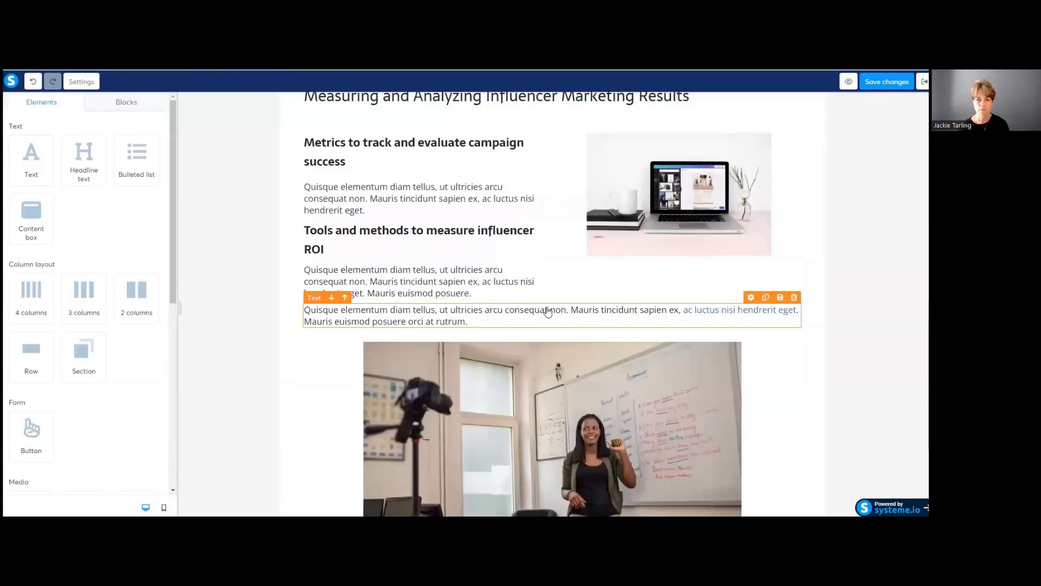
# Step: Scroll to review the heading, Welcome subtitle, video and the empty row below it
pyautogui.scroll(4, 547, 312)
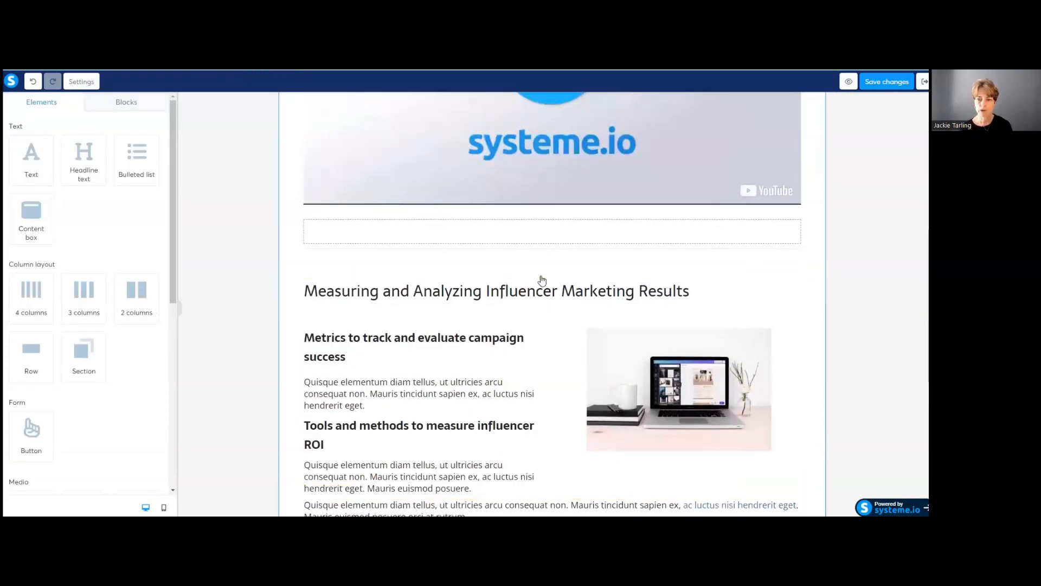
pyautogui.scroll(7, 542, 280)
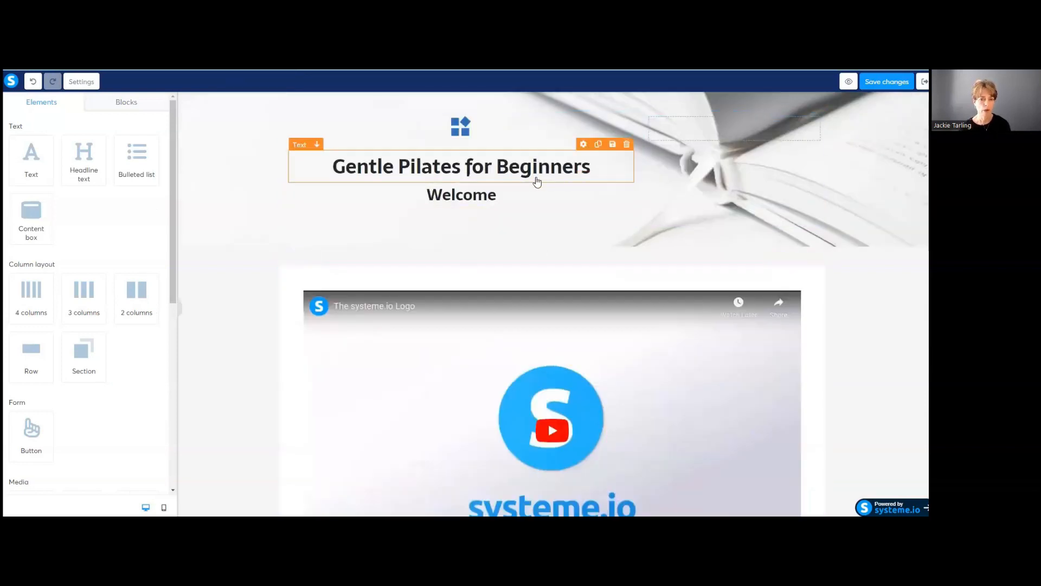
pyautogui.scroll(-6, 596, 265)
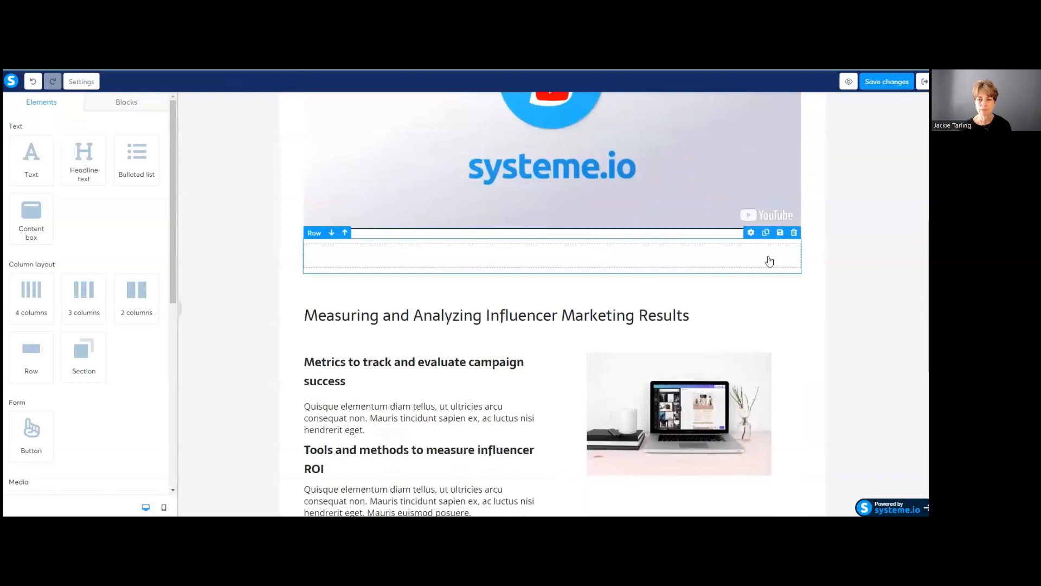
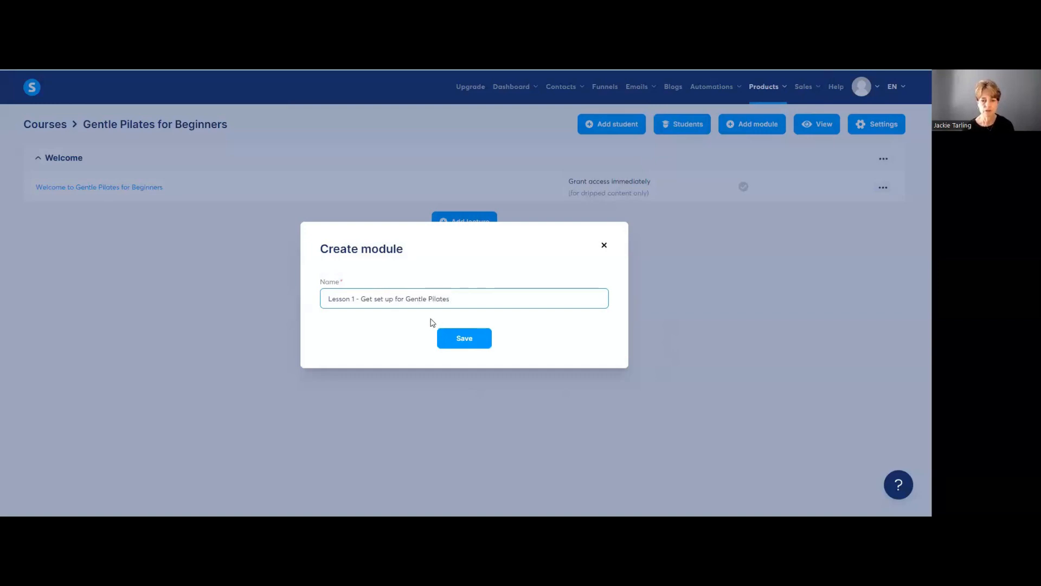
# Step: Save the Lesson 1 - Get set up module, expand it, then cancel the Create a lecture form
pyautogui.click(467, 343)
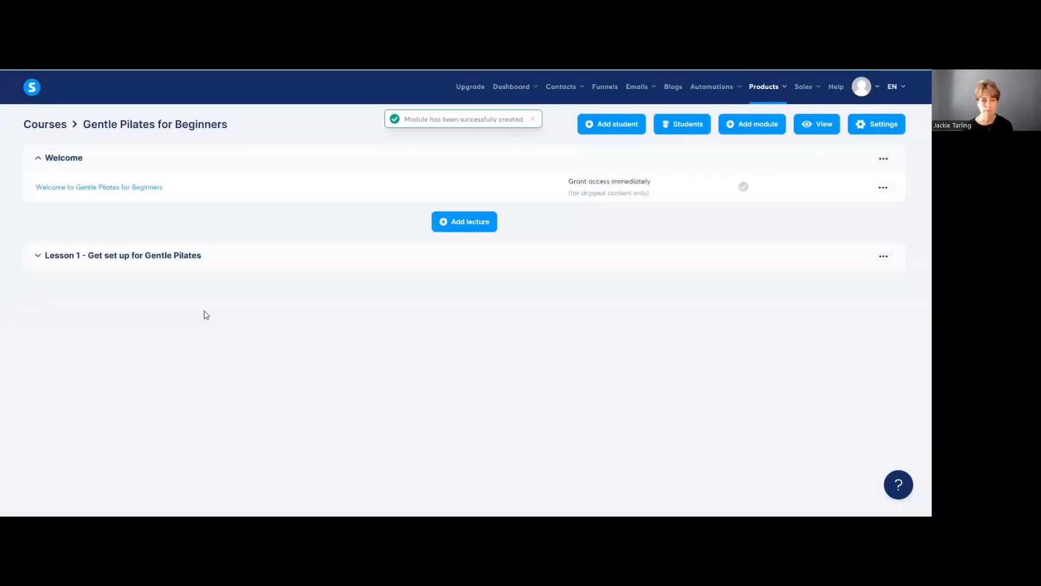
pyautogui.click(173, 256)
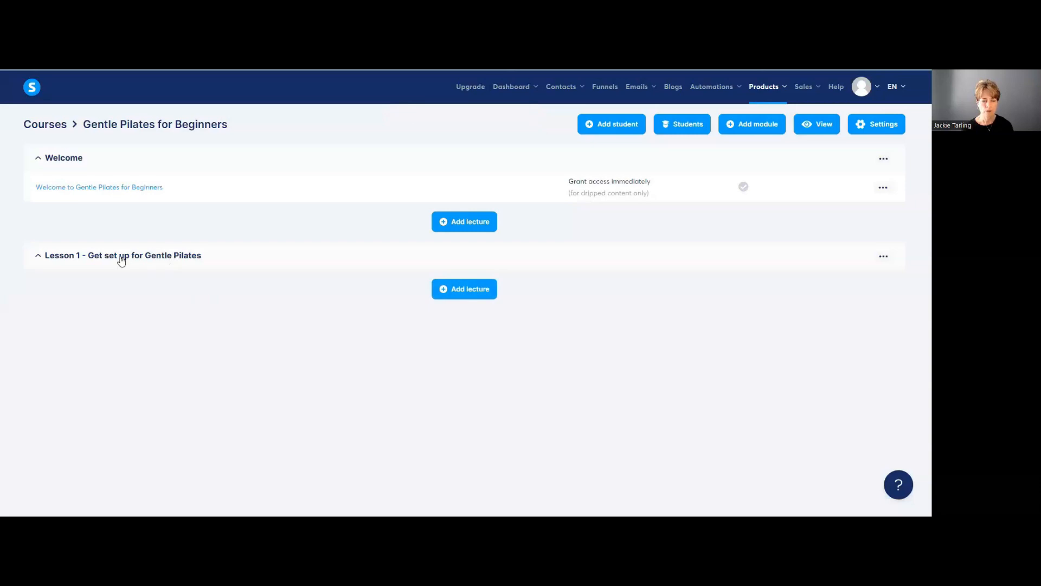
pyautogui.click(469, 294)
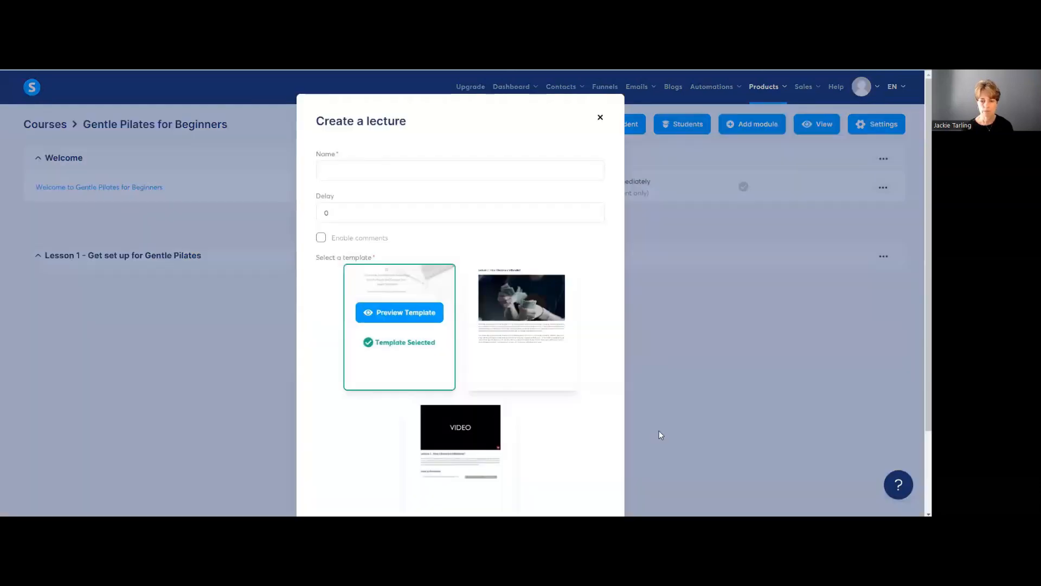
pyautogui.moveTo(556, 373)
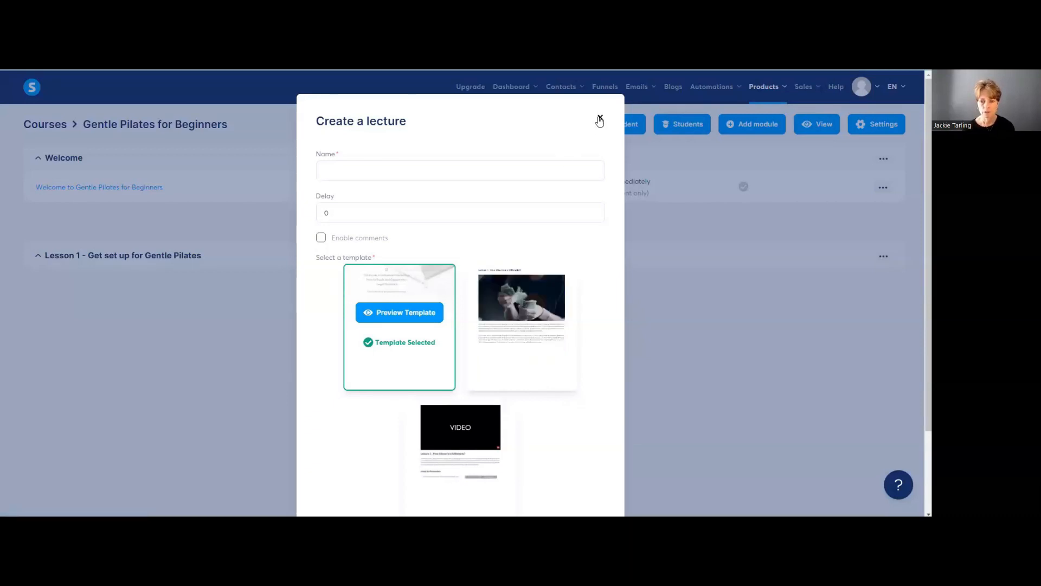
pyautogui.click(600, 121)
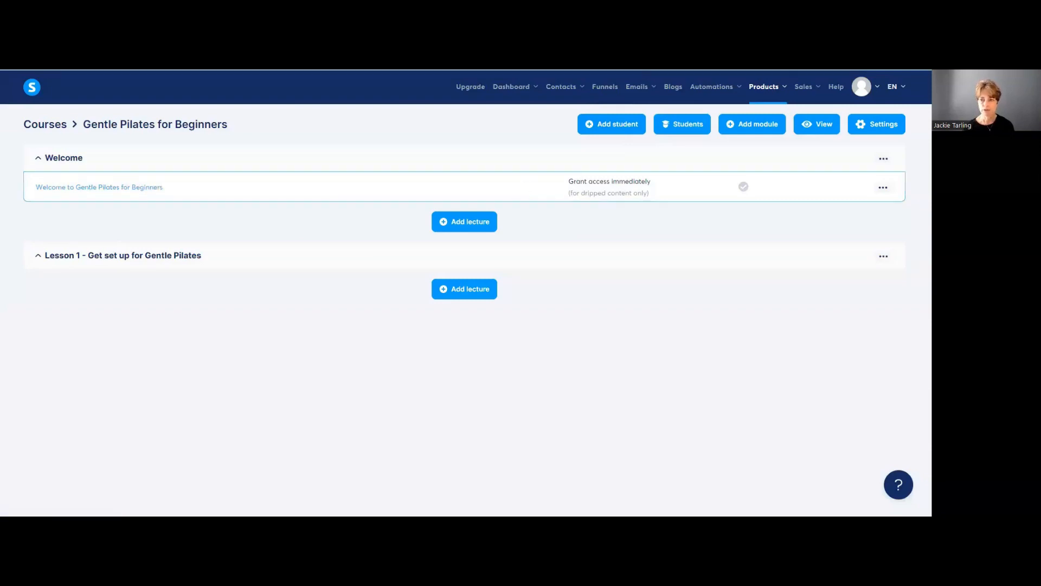
# Step: Duplicate the Welcome lecture and drag the (Copy) lecture into the Lesson 1 module
pyautogui.click(883, 187)
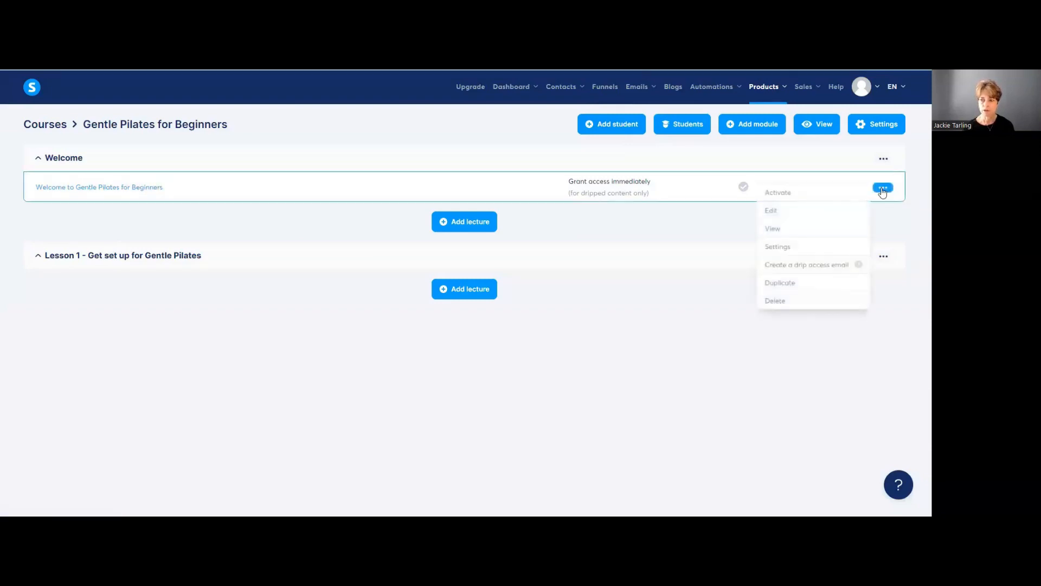
pyautogui.click(792, 282)
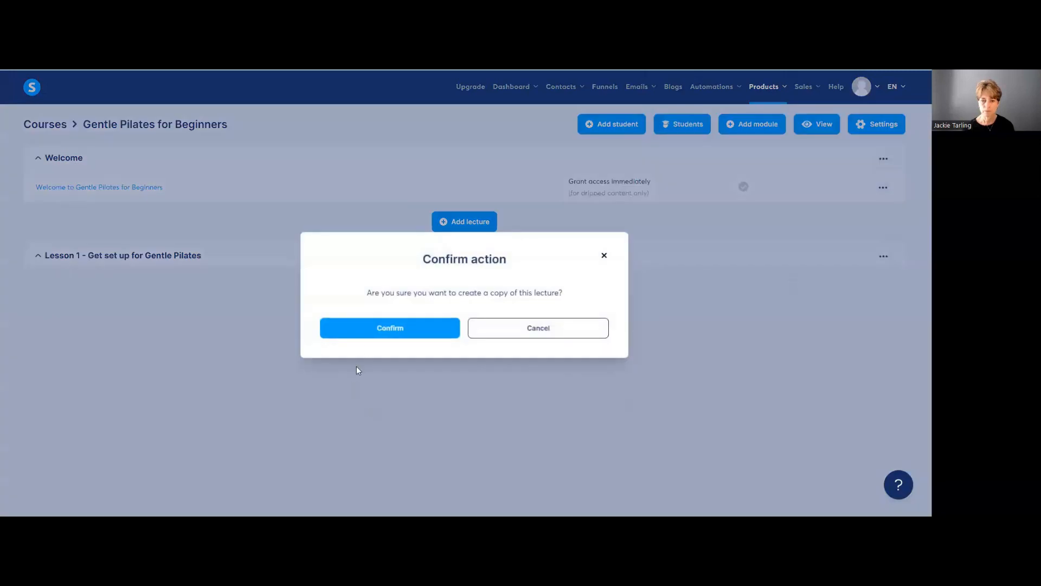
pyautogui.click(395, 328)
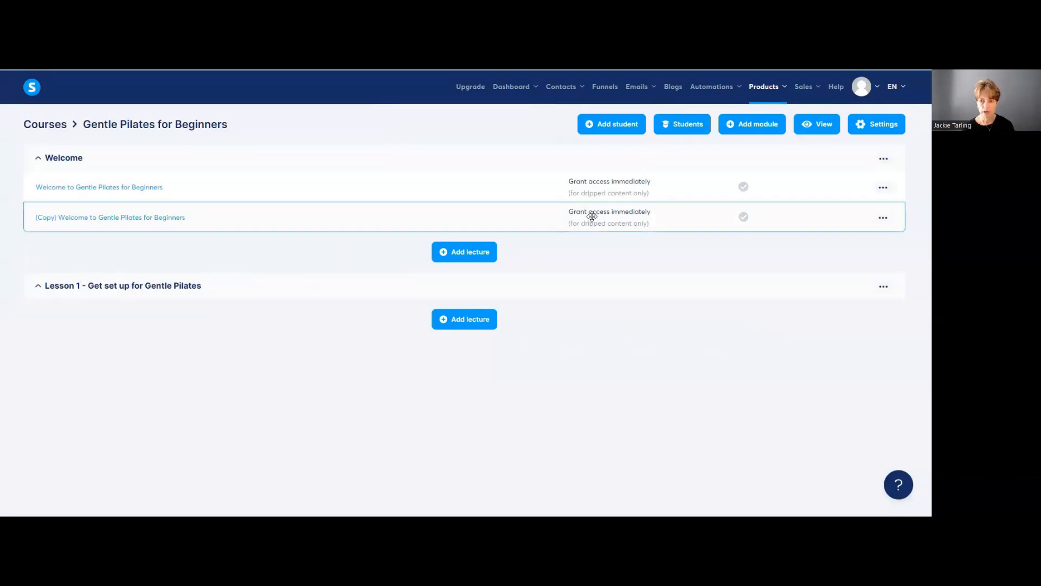
pyautogui.moveTo(592, 216); pyautogui.dragTo(590, 355)
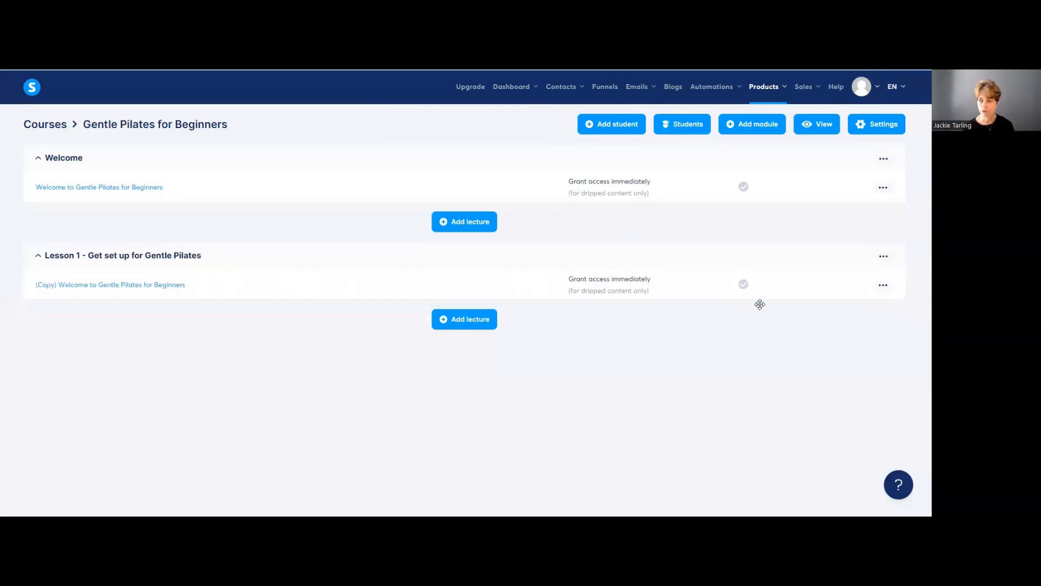
# Step: Rename the copied lecture to 'Get set up', enable comments, and save its settings
pyautogui.click(883, 285)
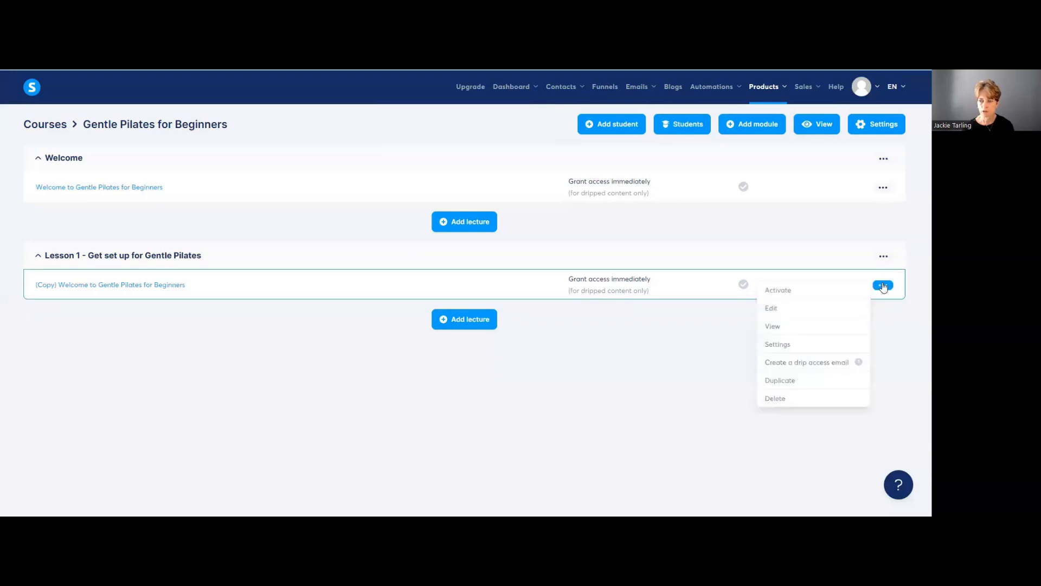
pyautogui.click(778, 344)
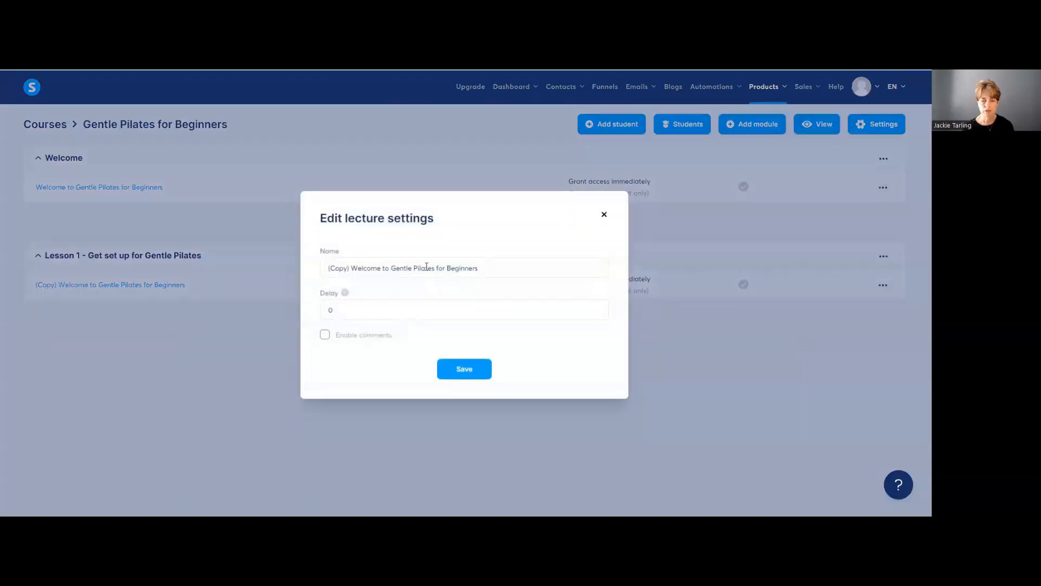
pyautogui.tripleClick(482, 266)
pyautogui.write('Lesson')
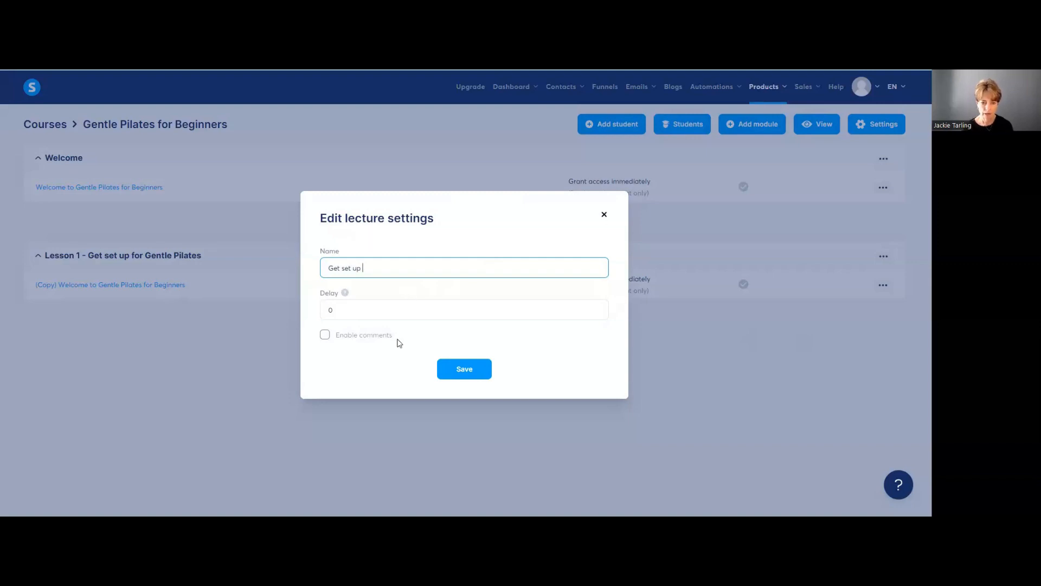
pyautogui.click(325, 334)
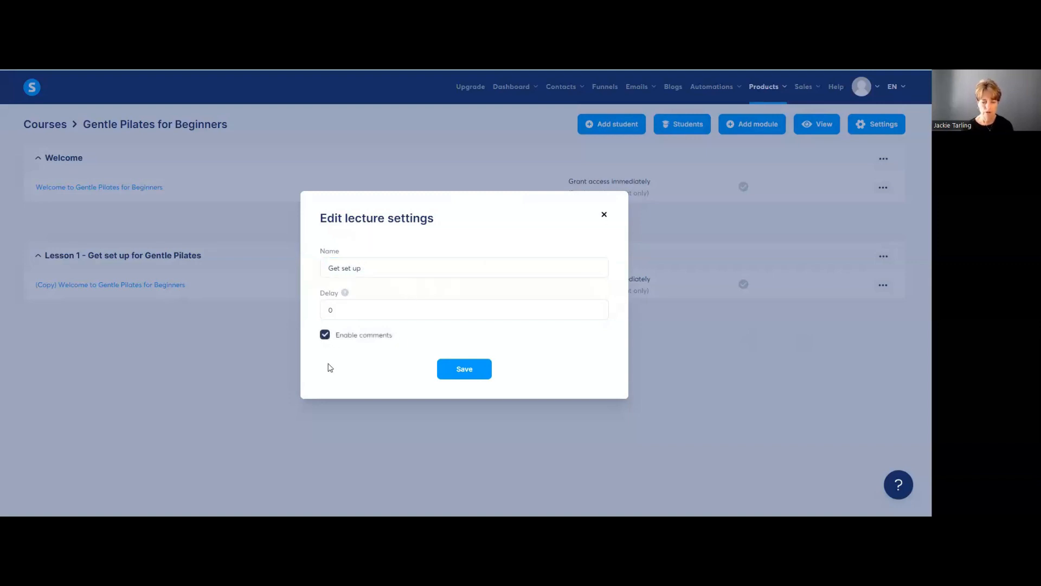
pyautogui.click(465, 369)
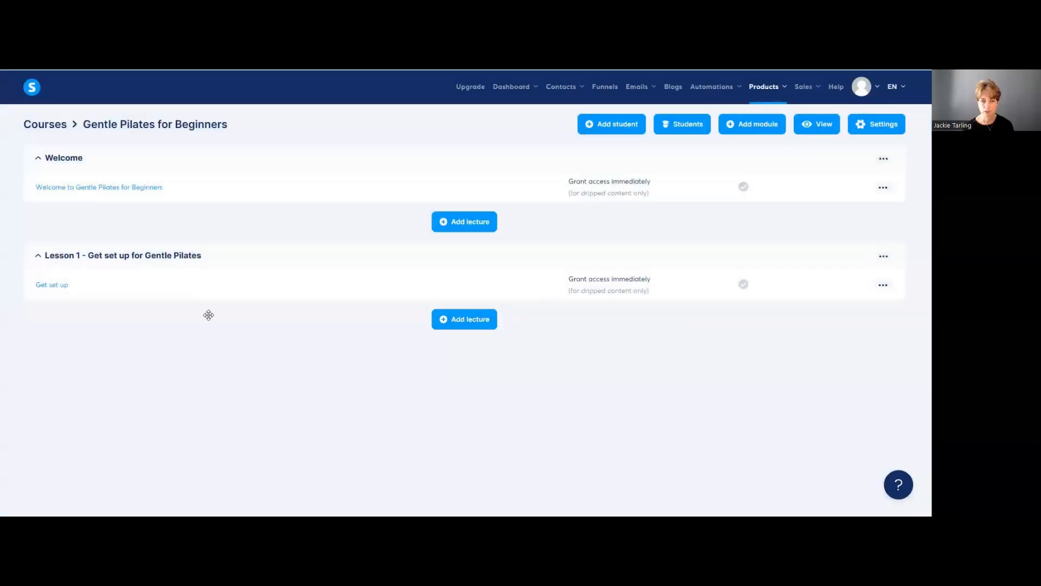
# Step: Open the Get set up lecture page and change its headline to 'Get Set Up'
pyautogui.click(63, 288)
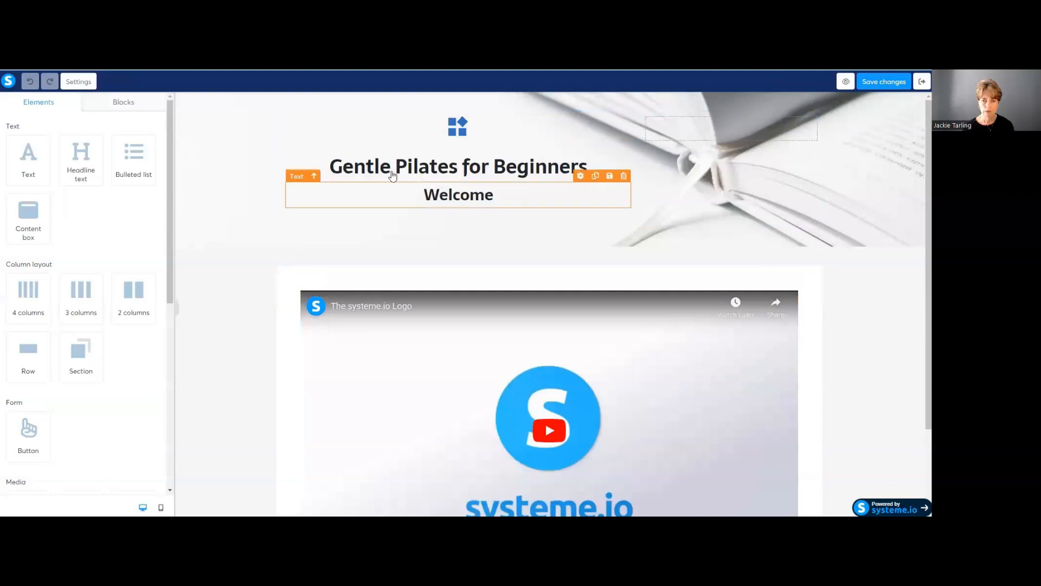
pyautogui.click(521, 168)
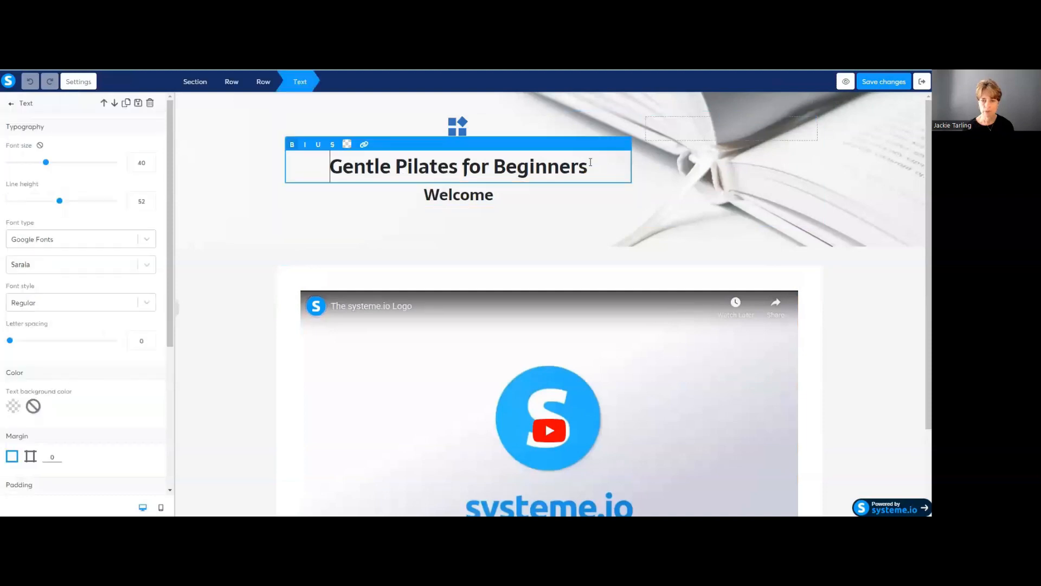
pyautogui.moveTo(590, 162); pyautogui.dragTo(323, 175)
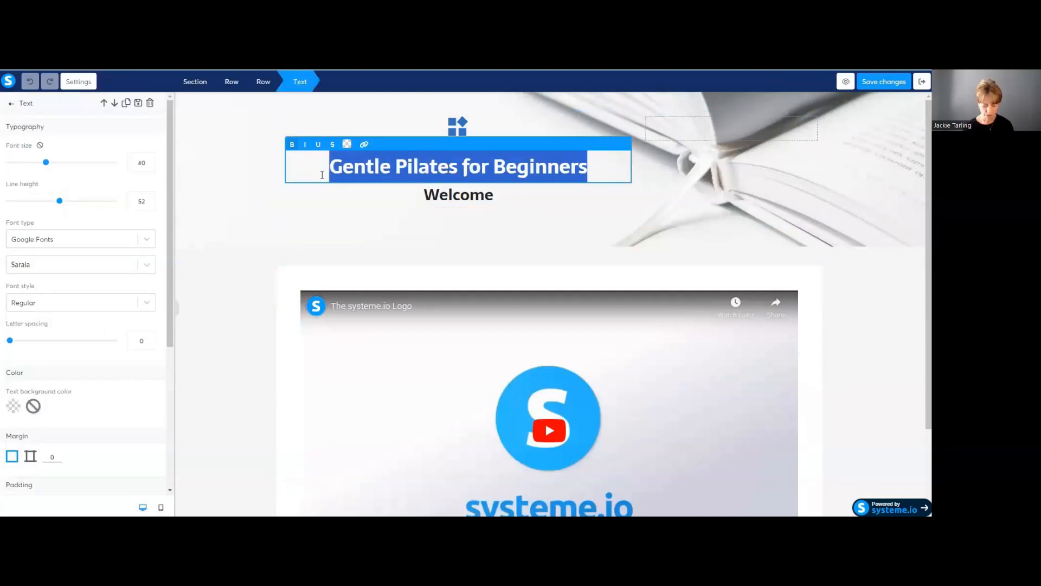
pyautogui.write('Get Set Up')
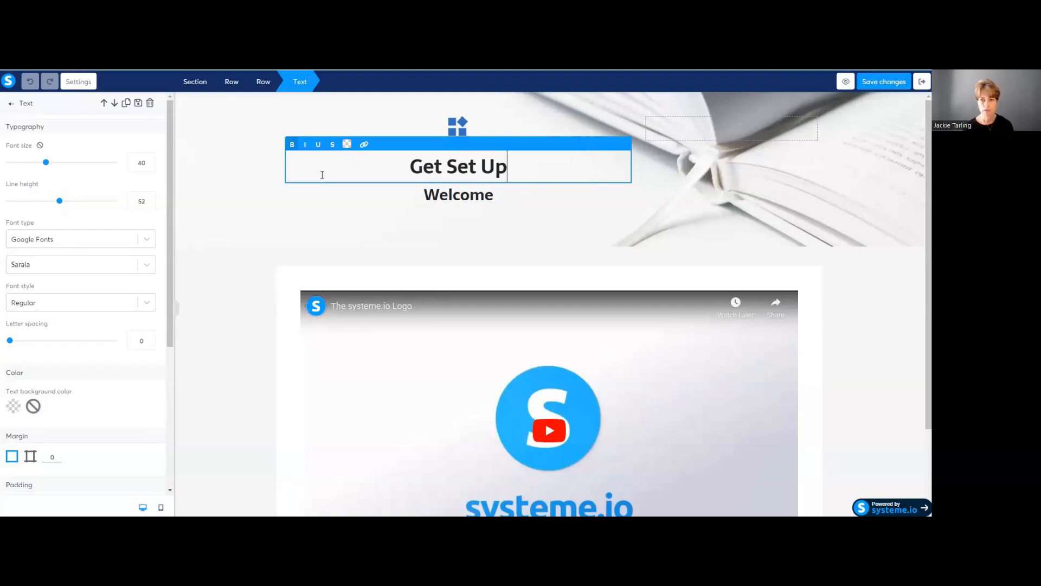
pyautogui.click(447, 202)
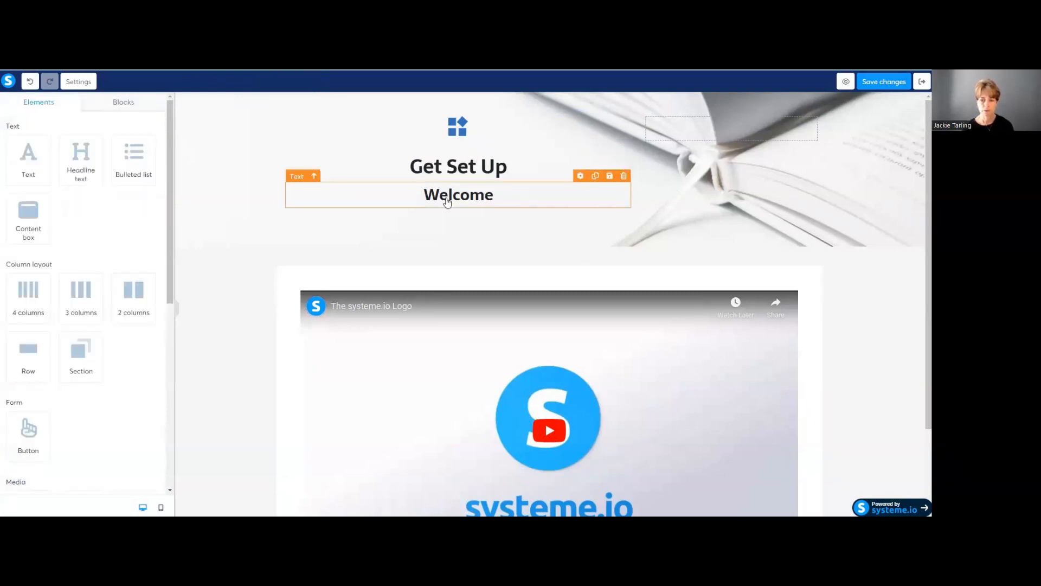
# Step: Replace the 'Welcome' subheading text with '+++++'
pyautogui.click(497, 196)
pyautogui.moveTo(495, 195); pyautogui.dragTo(422, 194)
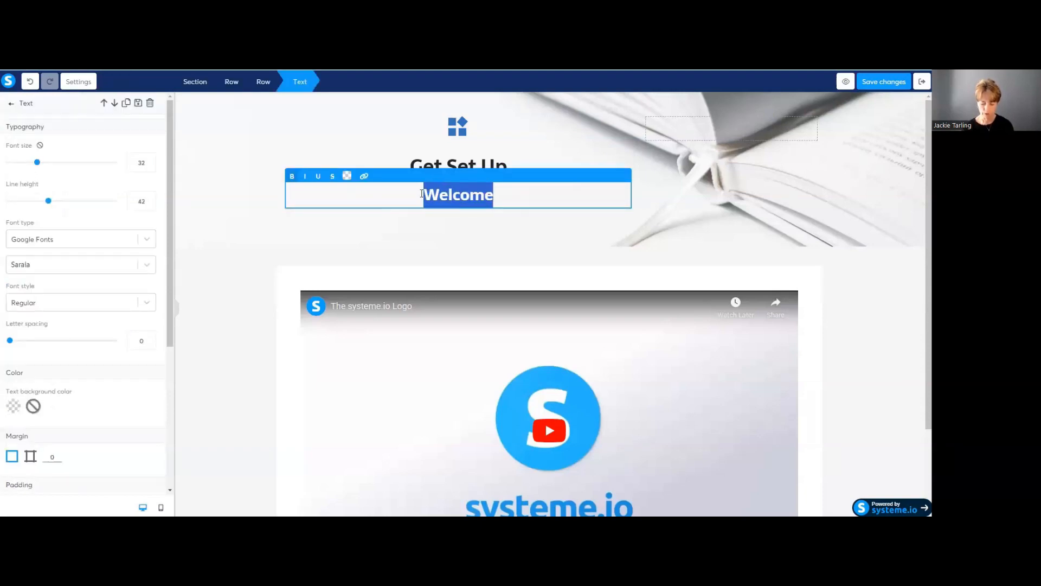
pyautogui.write('+++++')
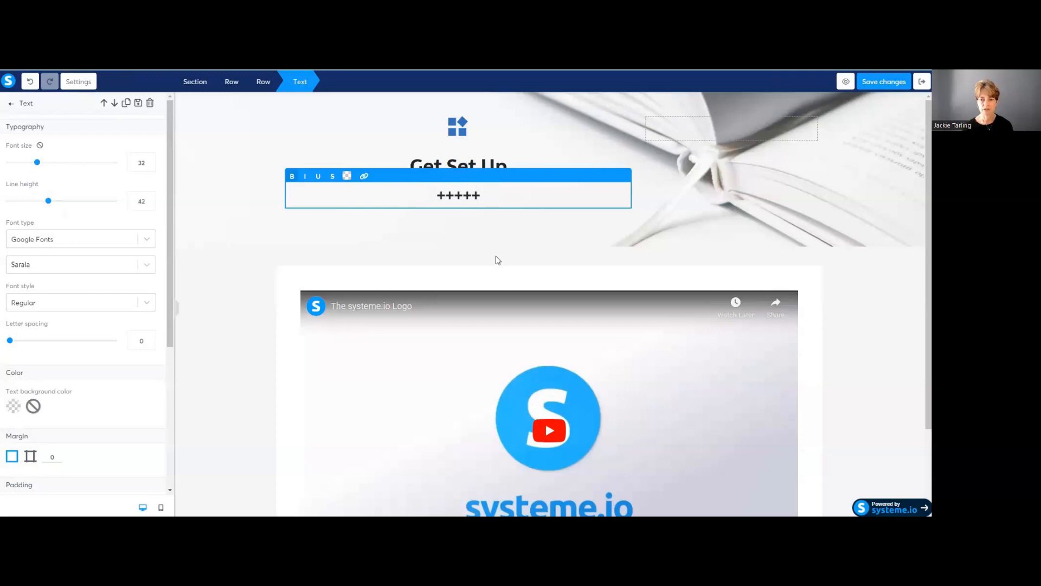
pyautogui.click(494, 243)
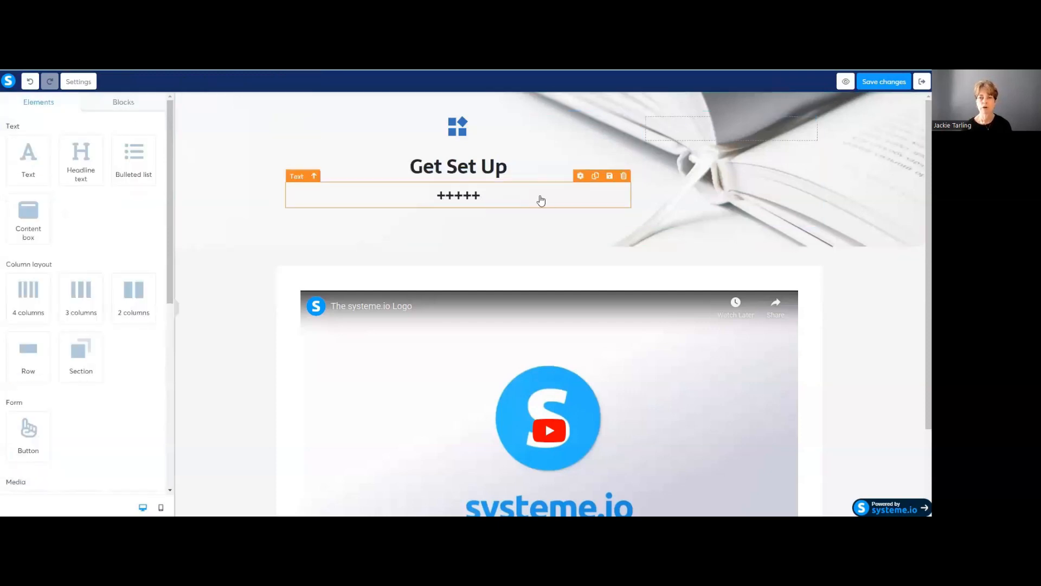
# Step: Check the video's settings and save the lecture page changes
pyautogui.scroll(-2, 489, 336)
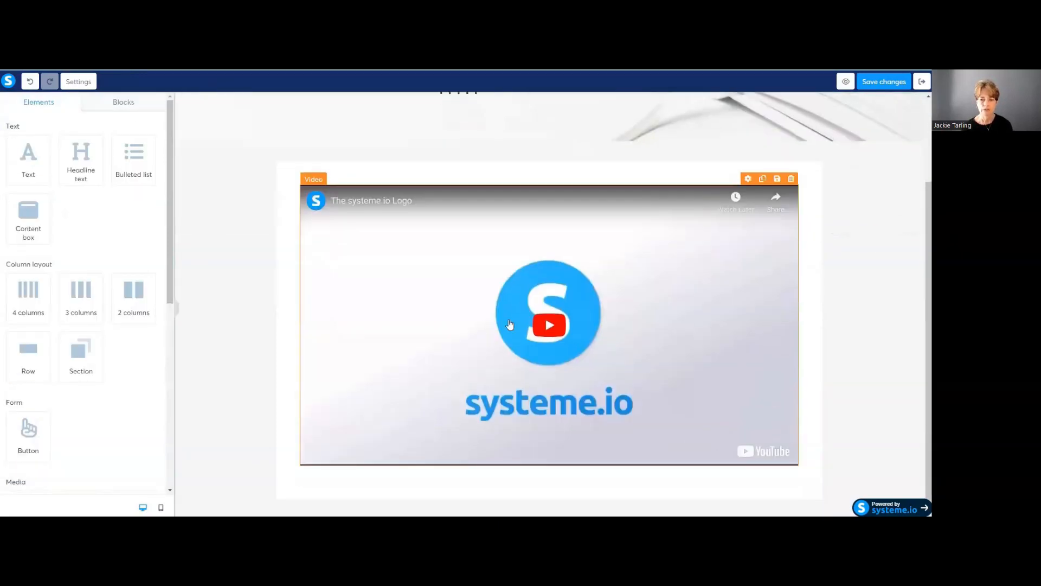
pyautogui.click(442, 322)
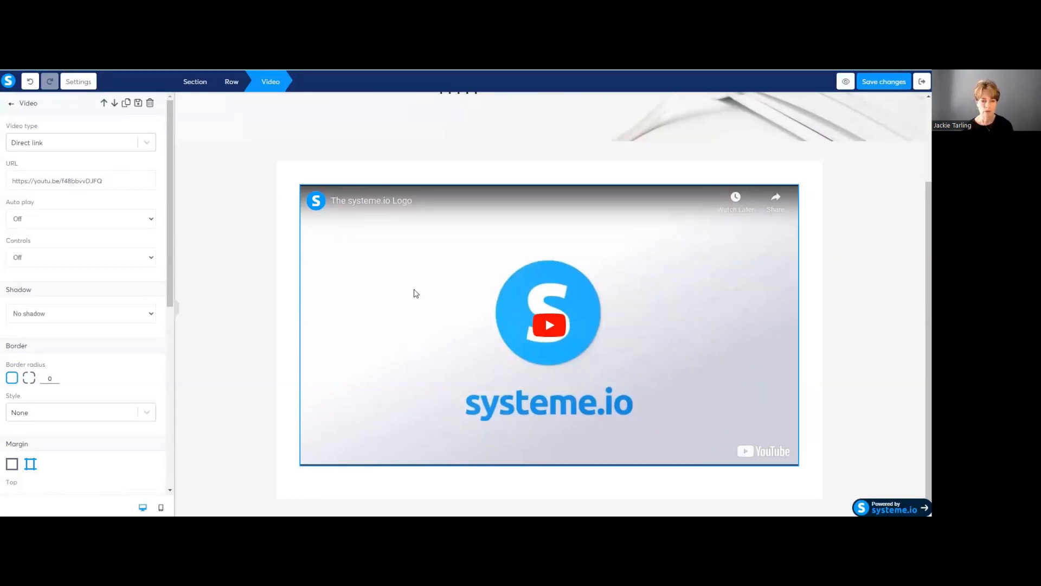
pyautogui.click(878, 81)
# Step: Add a new empty row below the video
pyautogui.click(363, 480)
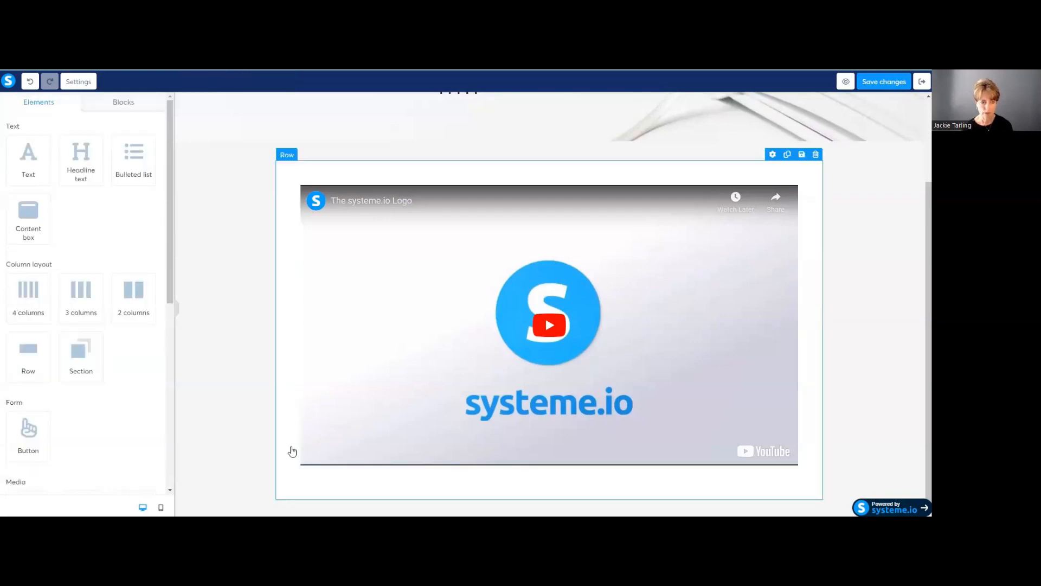
pyautogui.moveTo(33, 351); pyautogui.dragTo(784, 483)
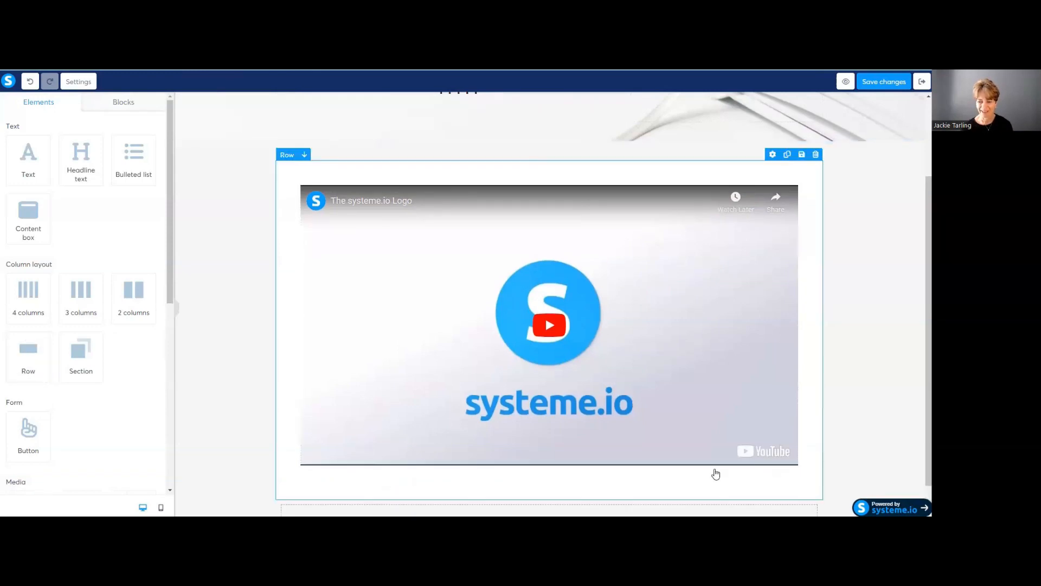
pyautogui.scroll(-1, 716, 473)
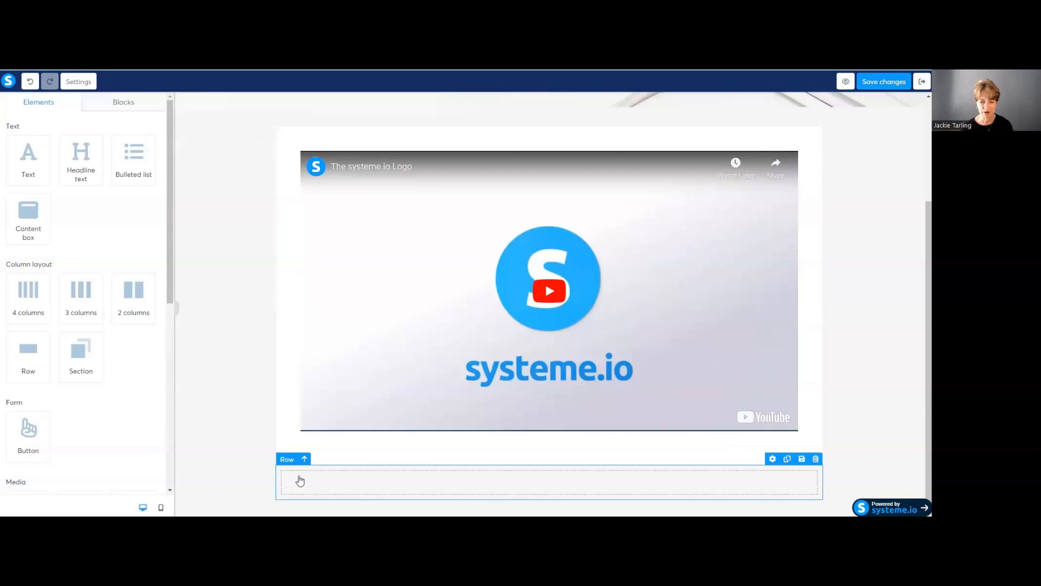
pyautogui.click(300, 480)
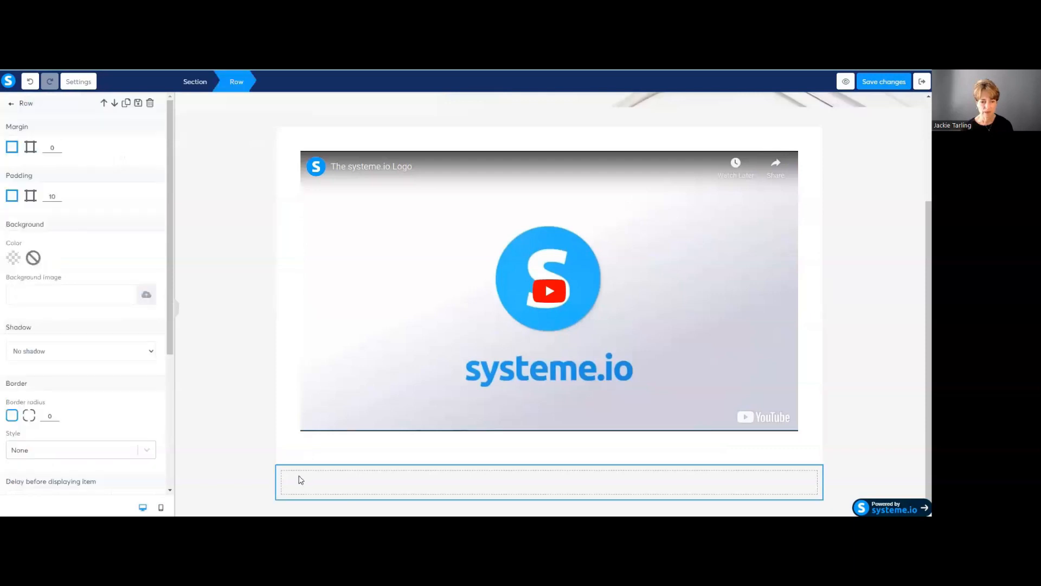
# Step: Add another empty row to the lecture page from the Elements list
pyautogui.click(301, 480)
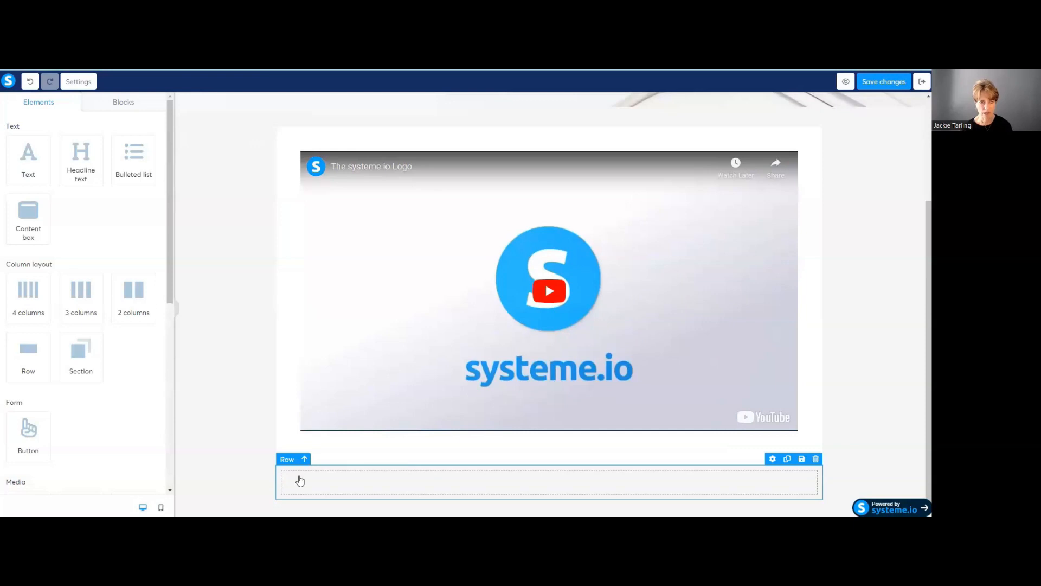
pyautogui.click(300, 480)
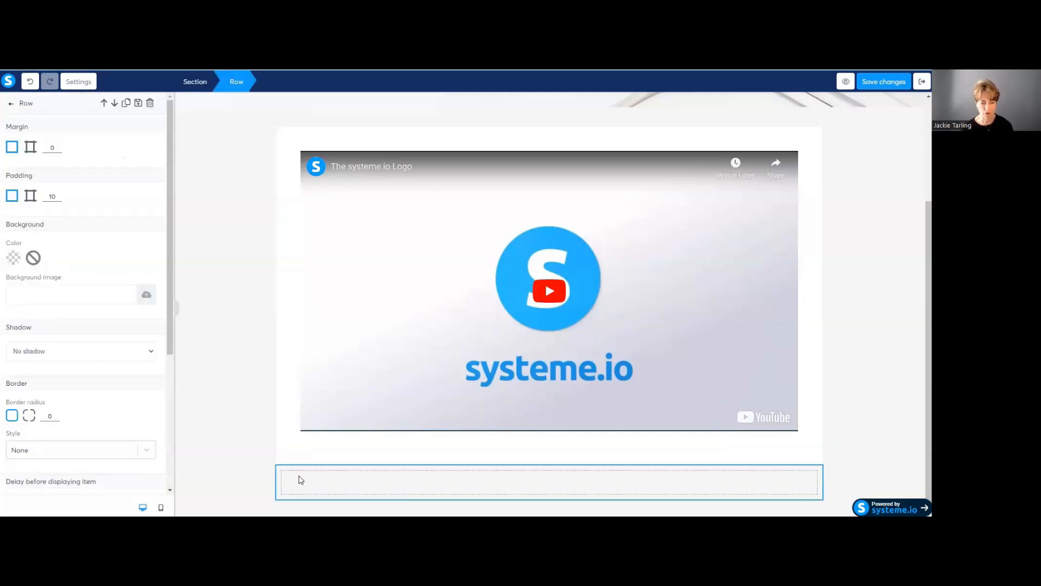
pyautogui.click(300, 480)
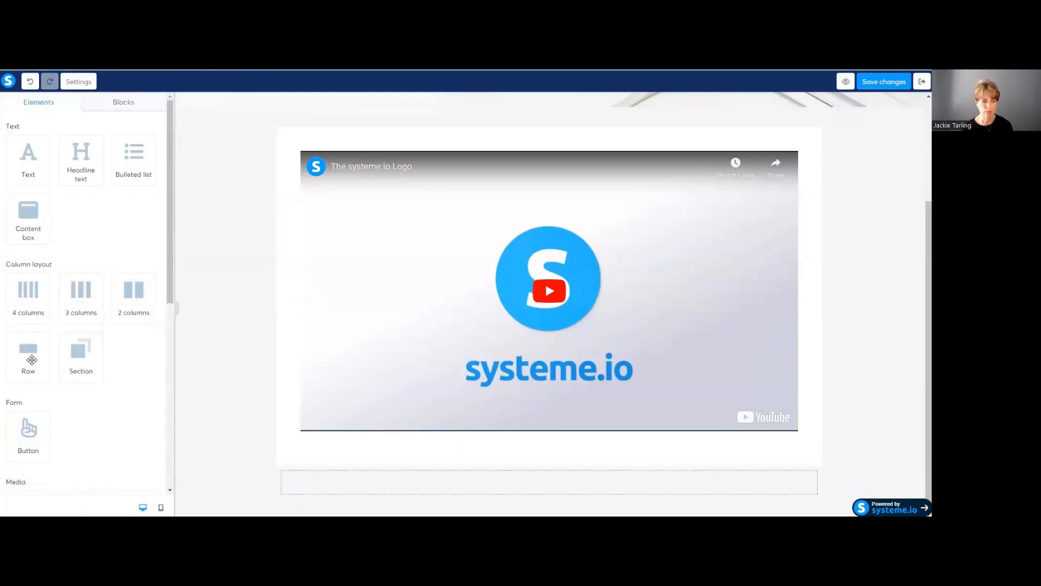
pyautogui.click(26, 349)
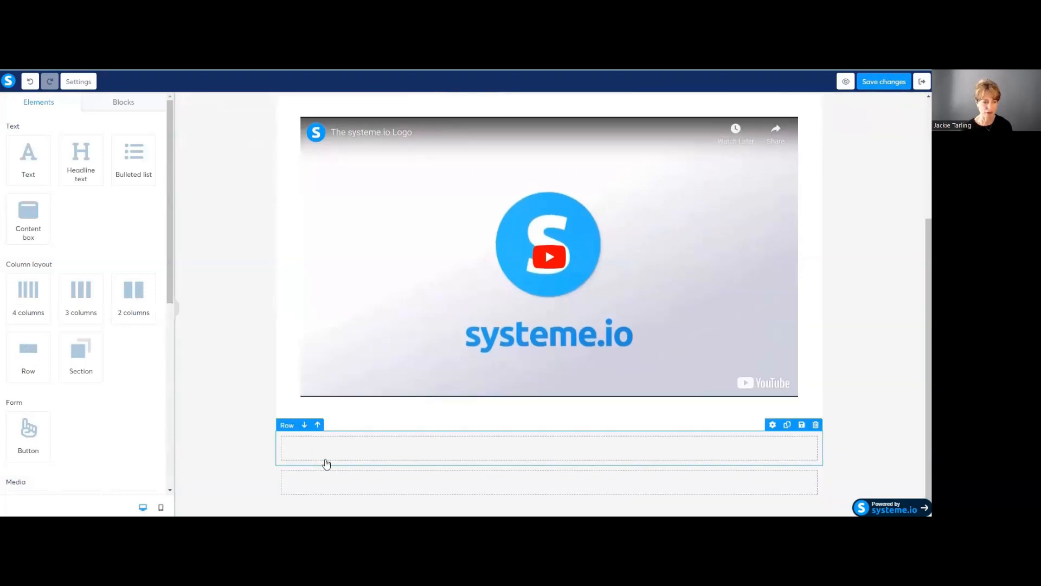
# Step: Place a second Video element, the systeme.io Logo video, in the row below the first video
pyautogui.scroll(-5, 78, 371)
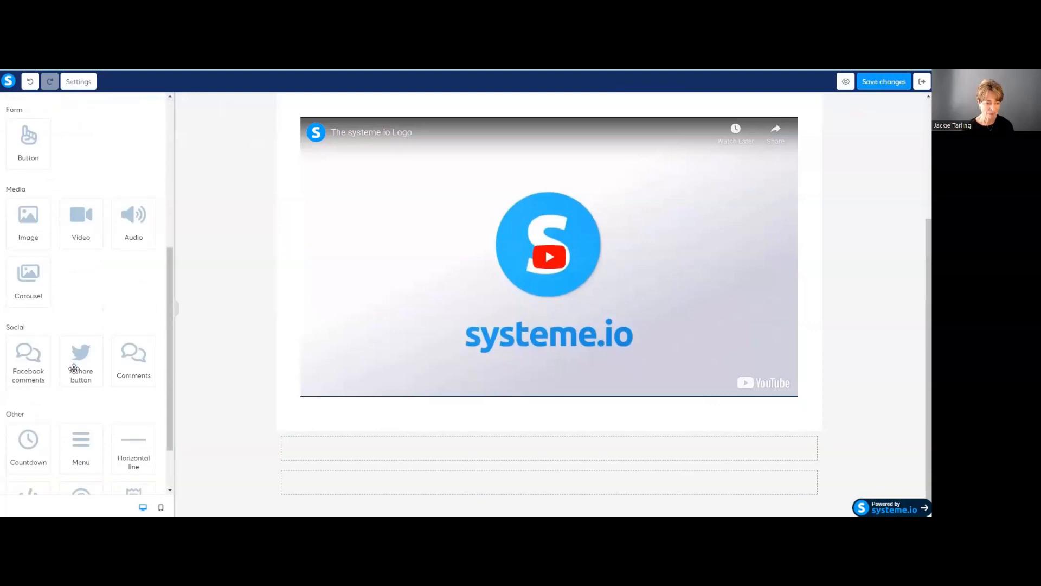
pyautogui.scroll(-2, 51, 339)
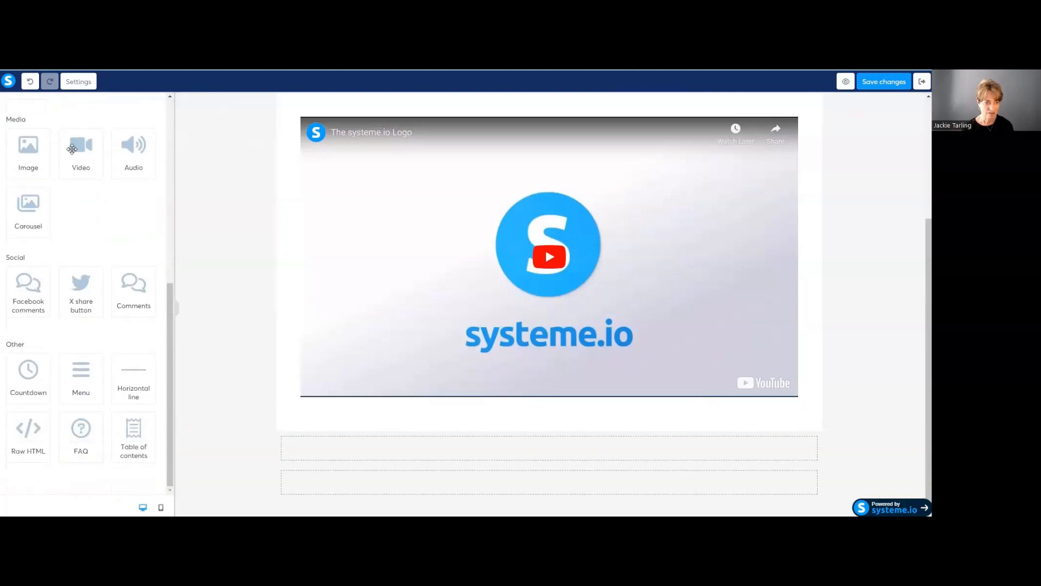
pyautogui.moveTo(80, 142); pyautogui.dragTo(310, 438)
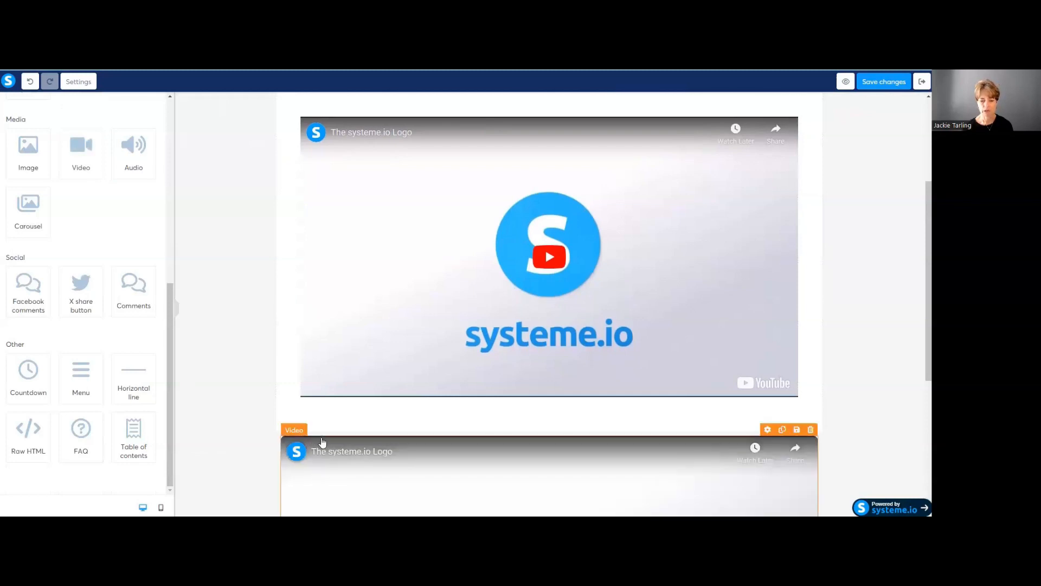
pyautogui.scroll(-5, 313, 434)
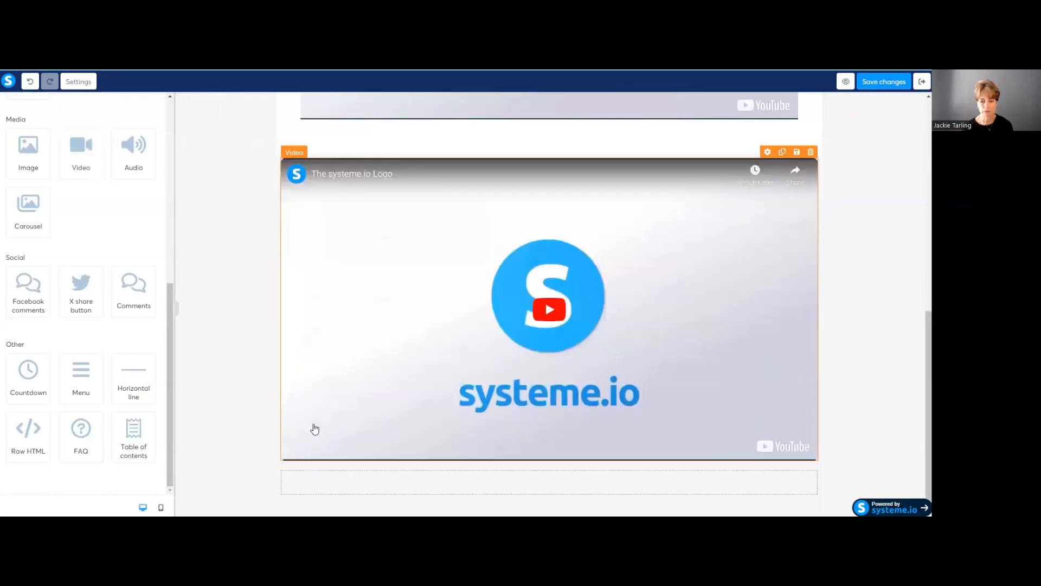
pyautogui.click(319, 482)
pyautogui.click(322, 481)
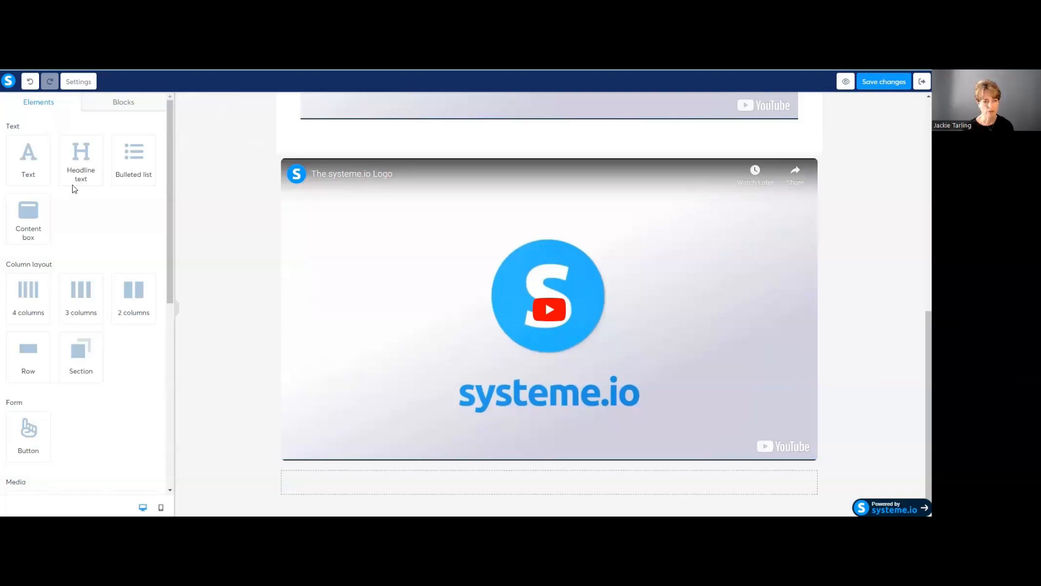
# Step: Insert a Carousel in the empty row under the second video and save the page
pyautogui.scroll(-7, 92, 190)
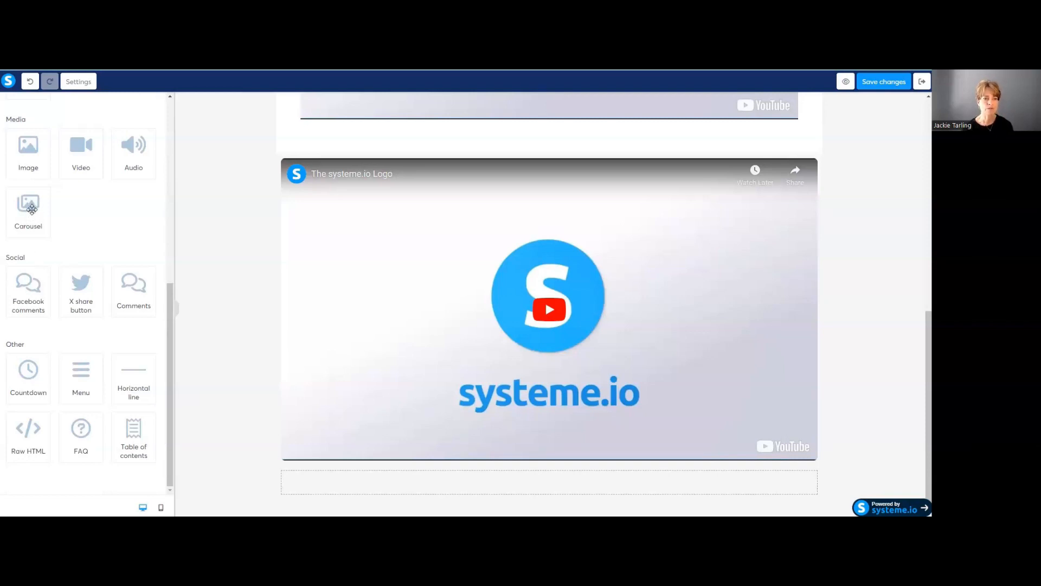
pyautogui.moveTo(31, 210); pyautogui.dragTo(336, 478)
pyautogui.scroll(-1, 342, 463)
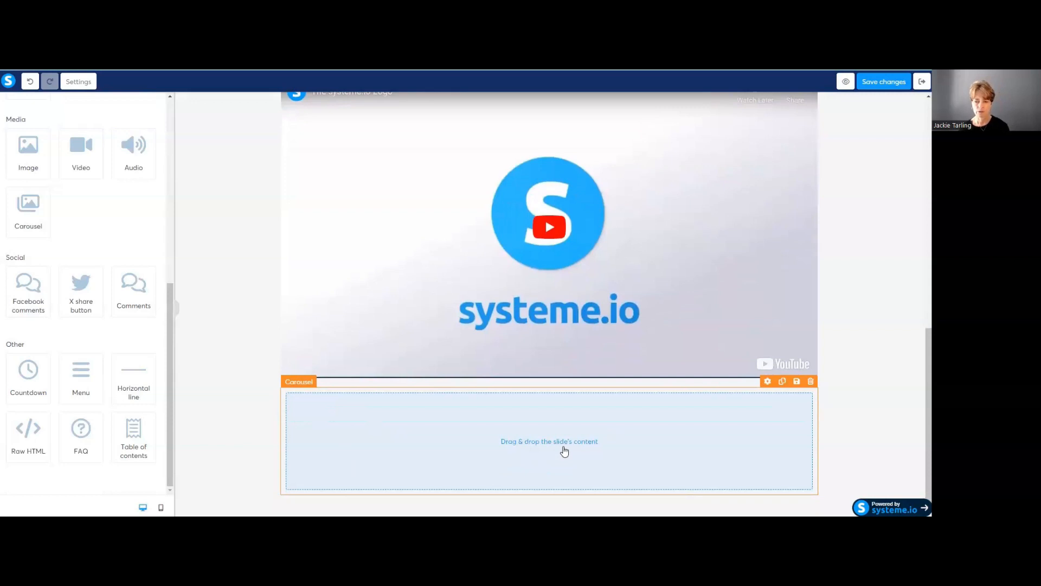
pyautogui.click(887, 83)
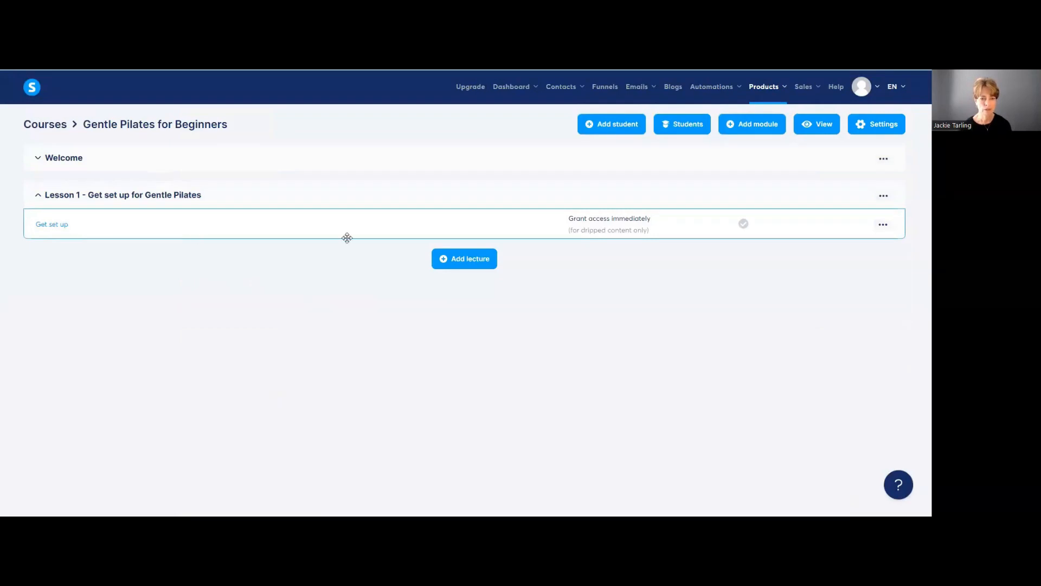
# Step: Expand the Welcome module and open its lecture in student View
pyautogui.click(76, 162)
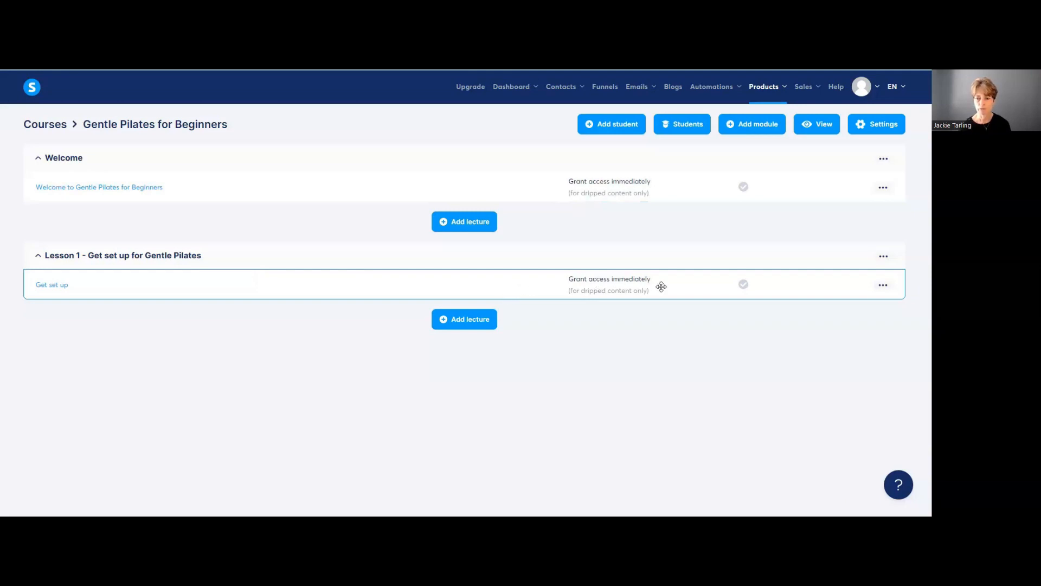
pyautogui.click(884, 190)
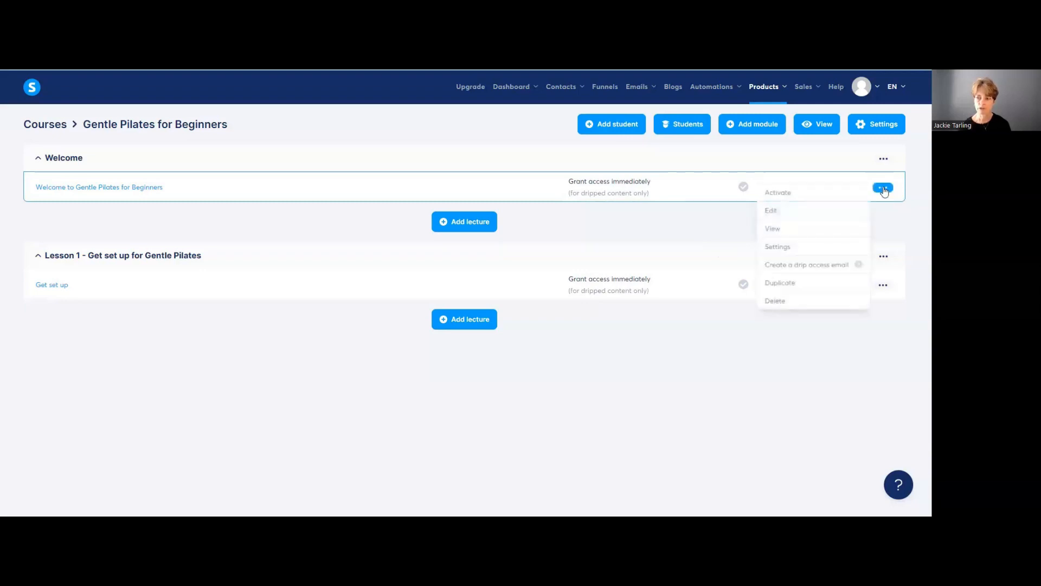
pyautogui.click(805, 229)
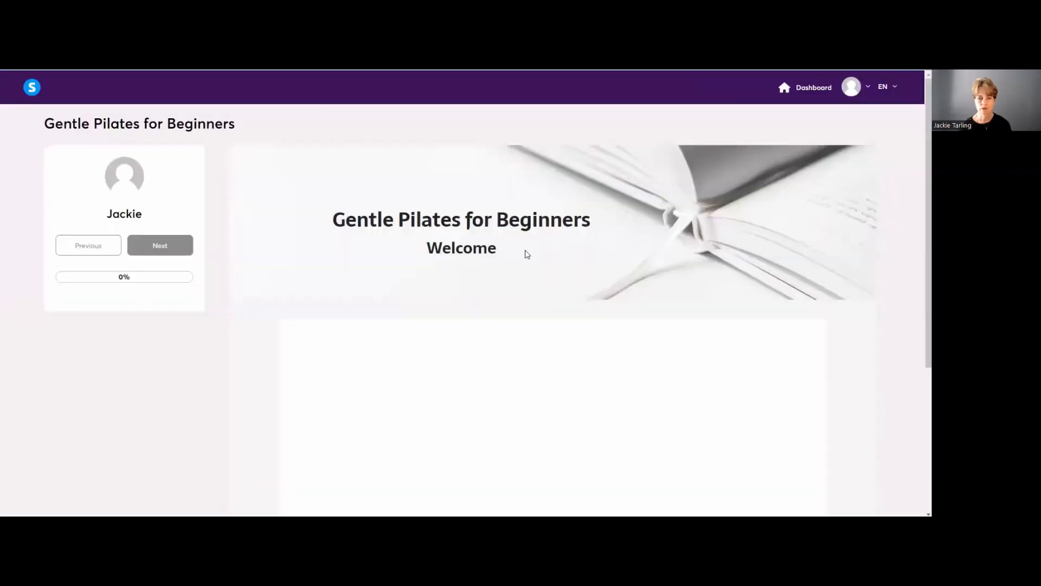
# Step: Play the Welcome video in preview, return to the course outline, and open Get set up's actions menu
pyautogui.scroll(-4, 630, 343)
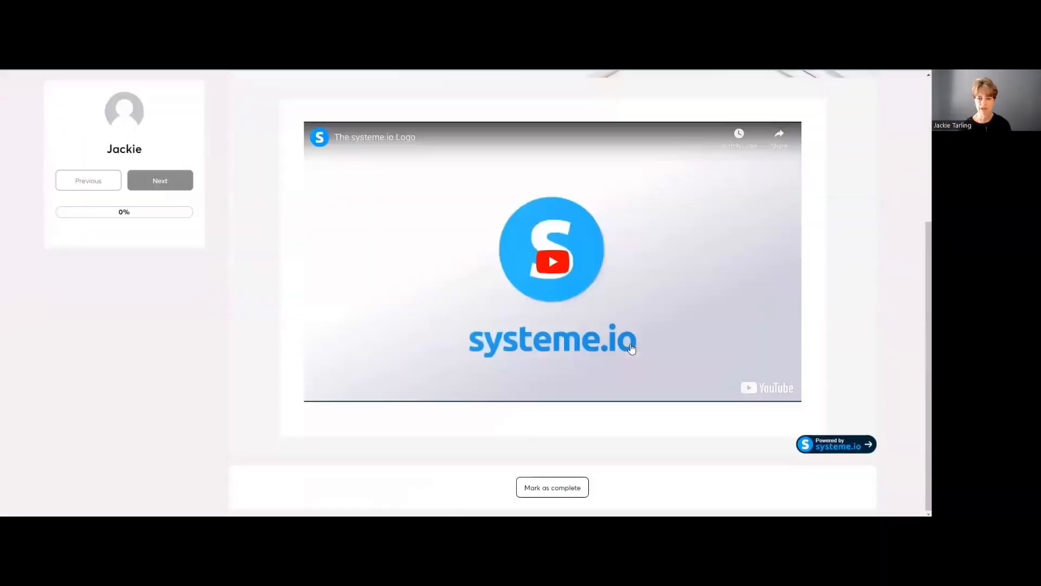
pyautogui.click(572, 281)
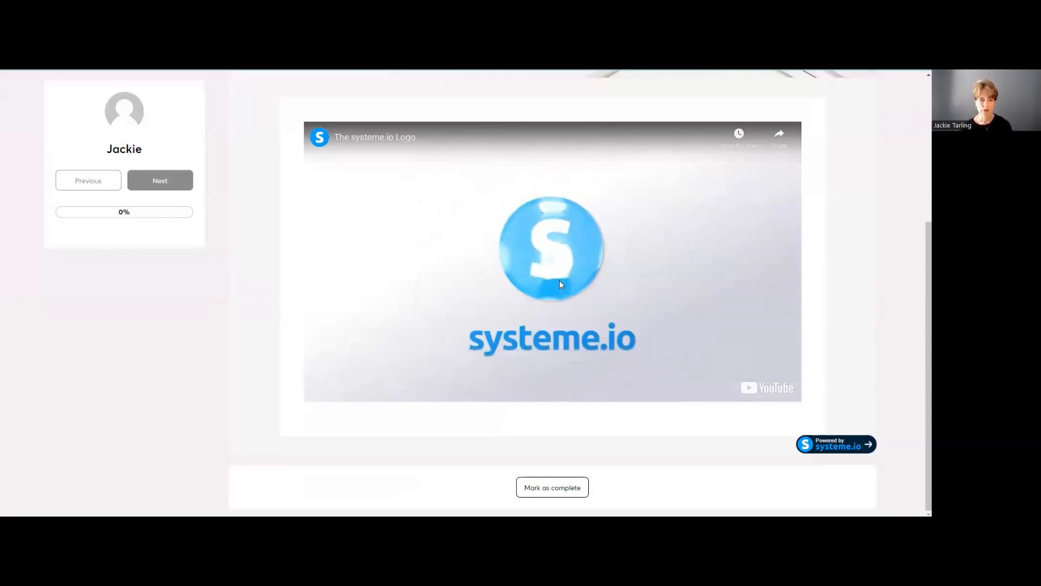
pyautogui.scroll(4, 622, 272)
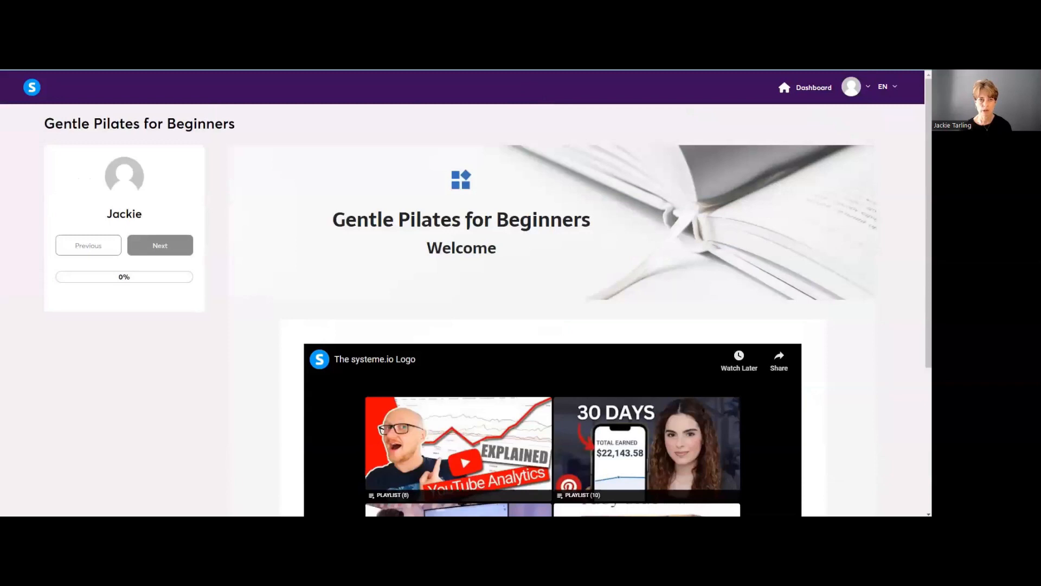
pyautogui.click(251, 72)
pyautogui.click(882, 286)
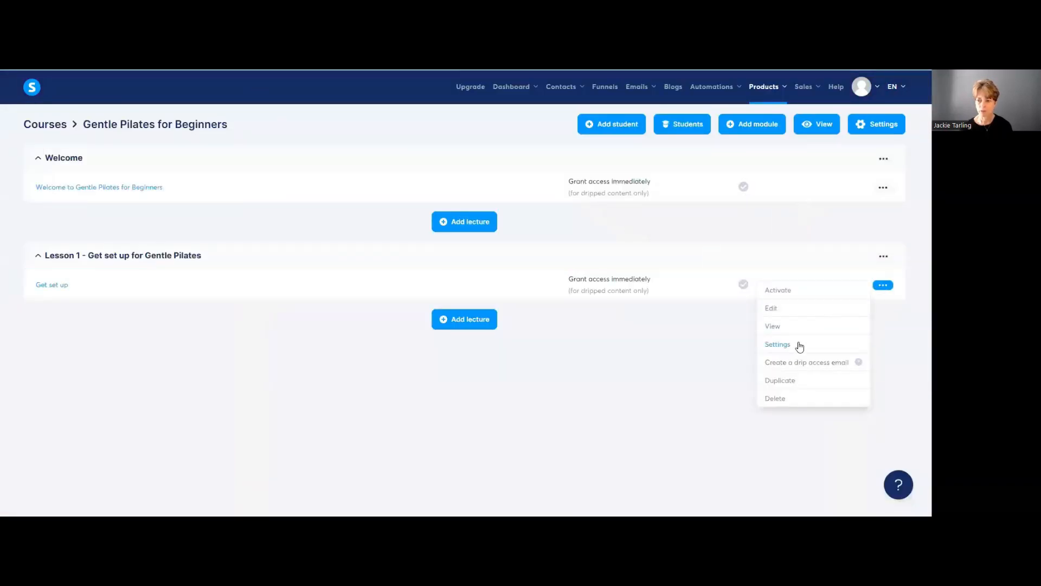
# Step: View Get set up as a student, scrolling through headline, videos, comments and Mark as complete
pyautogui.click(795, 327)
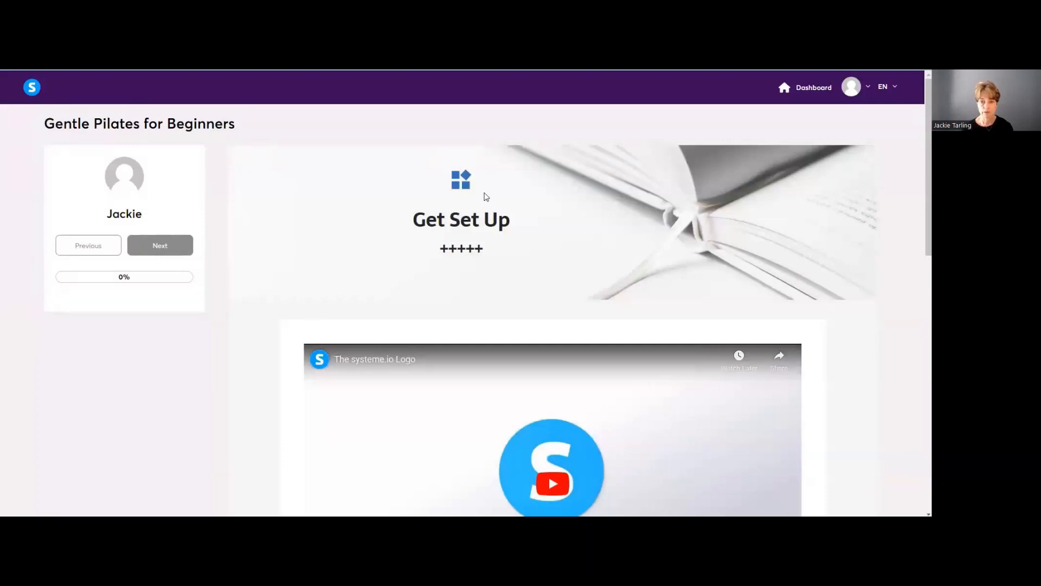
pyautogui.scroll(-6, 503, 249)
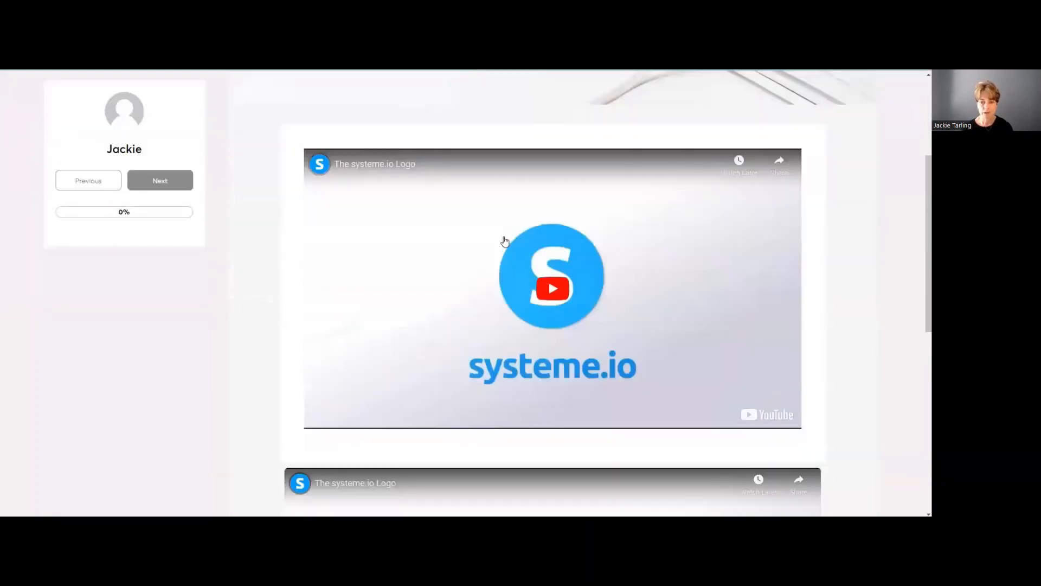
pyautogui.scroll(-5, 502, 234)
pyautogui.scroll(7, 501, 227)
pyautogui.scroll(-4, 511, 204)
pyautogui.scroll(-4, 513, 204)
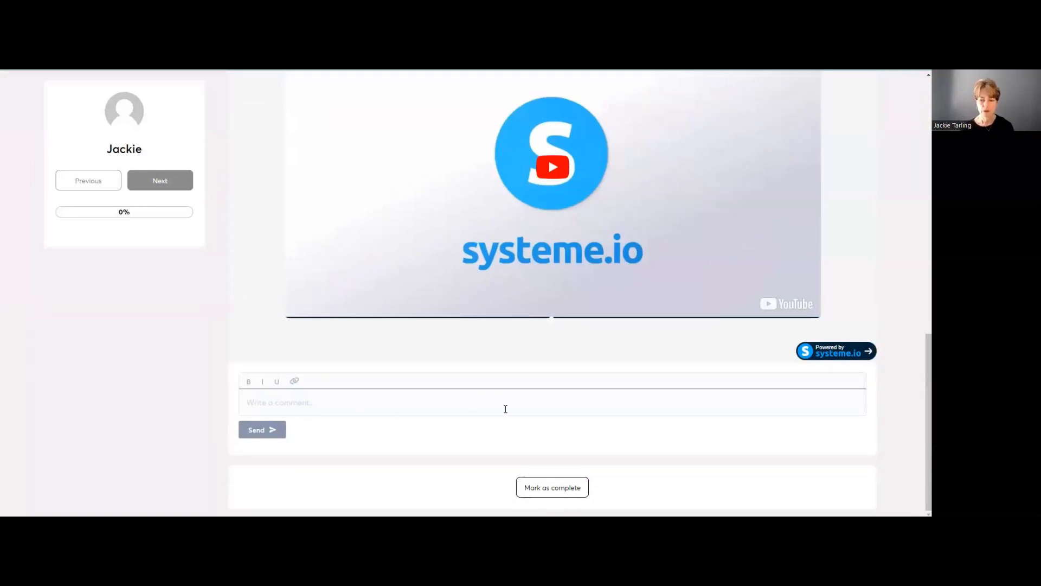
pyautogui.scroll(6, 506, 409)
pyautogui.scroll(-6, 285, 405)
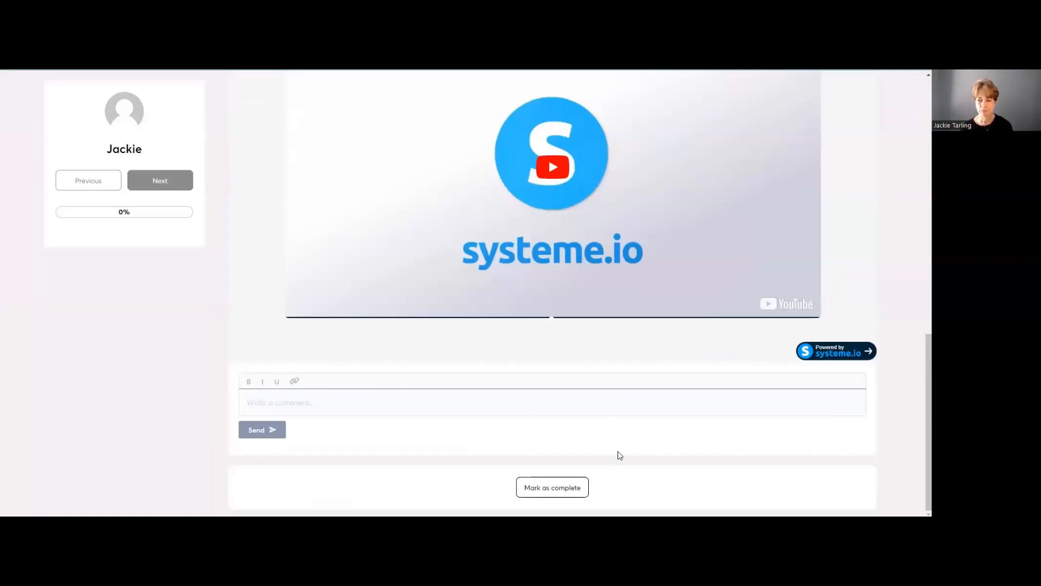
pyautogui.scroll(5, 618, 440)
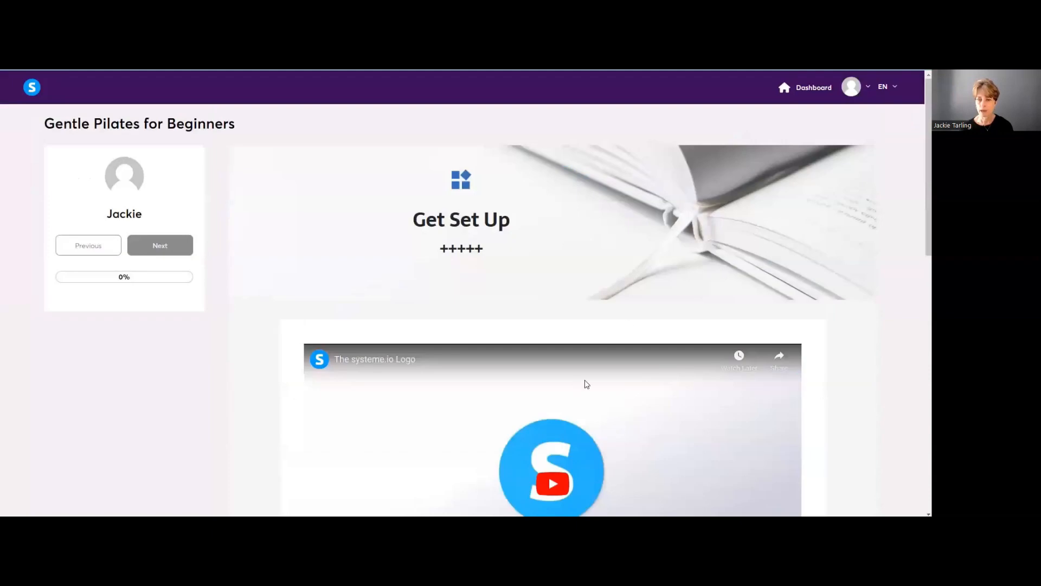
pyautogui.scroll(-5, 597, 383)
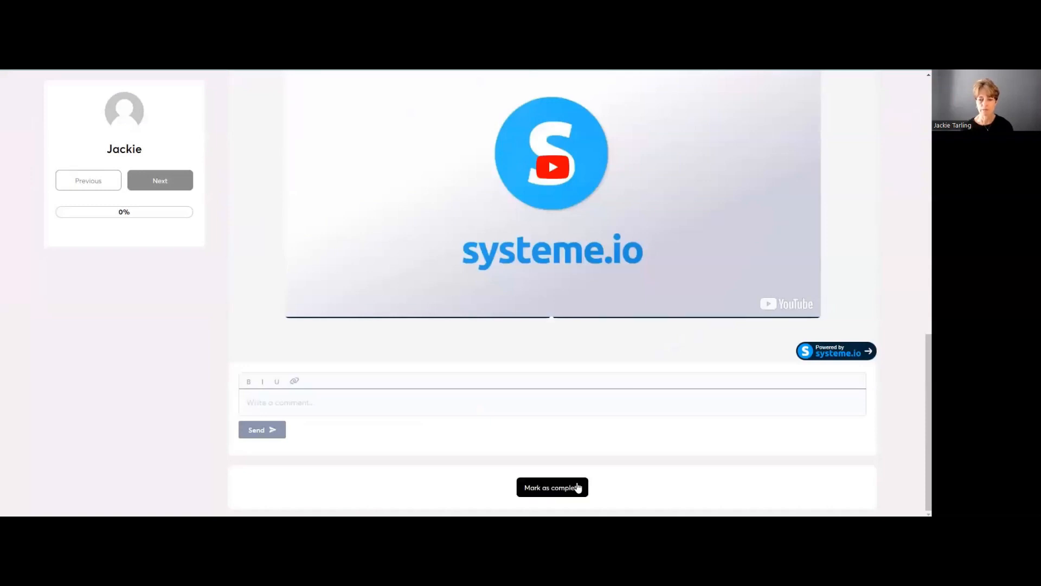
pyautogui.scroll(10, 580, 376)
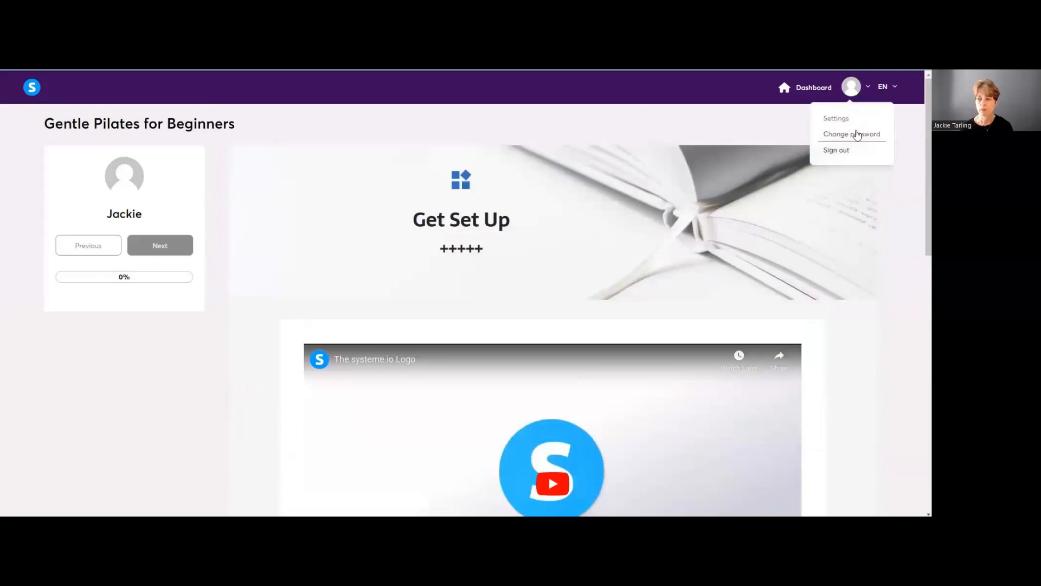